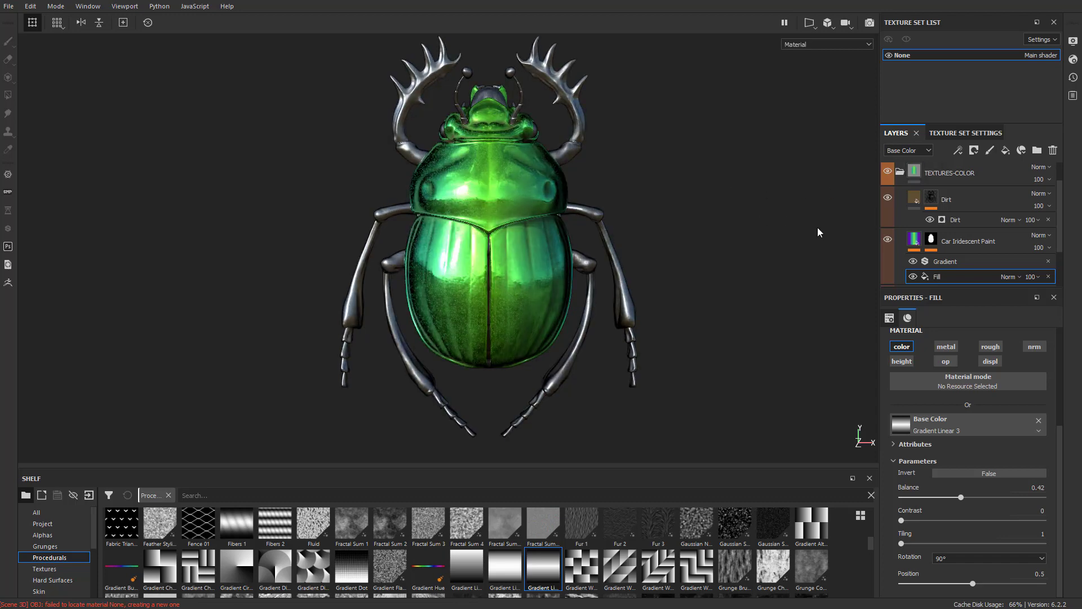
# In Iray rendering mode, set the environment map to Gdansk Shipyard Buildings and rotate the environment to 162
pyautogui.click(870, 24)
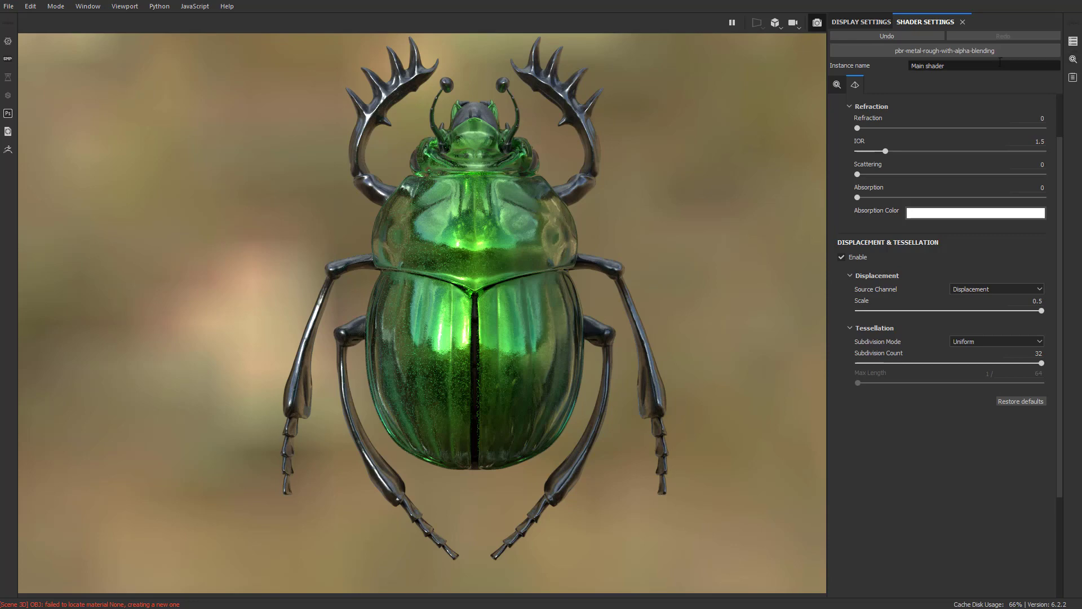
pyautogui.click(865, 24)
pyautogui.scroll(5, 900, 121)
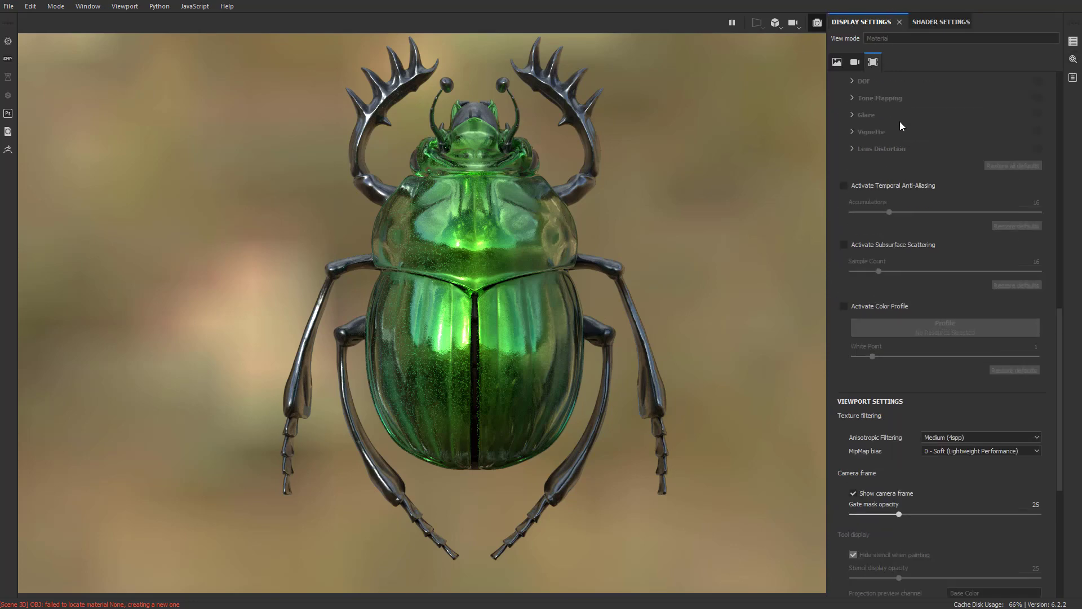
pyautogui.scroll(9, 956, 429)
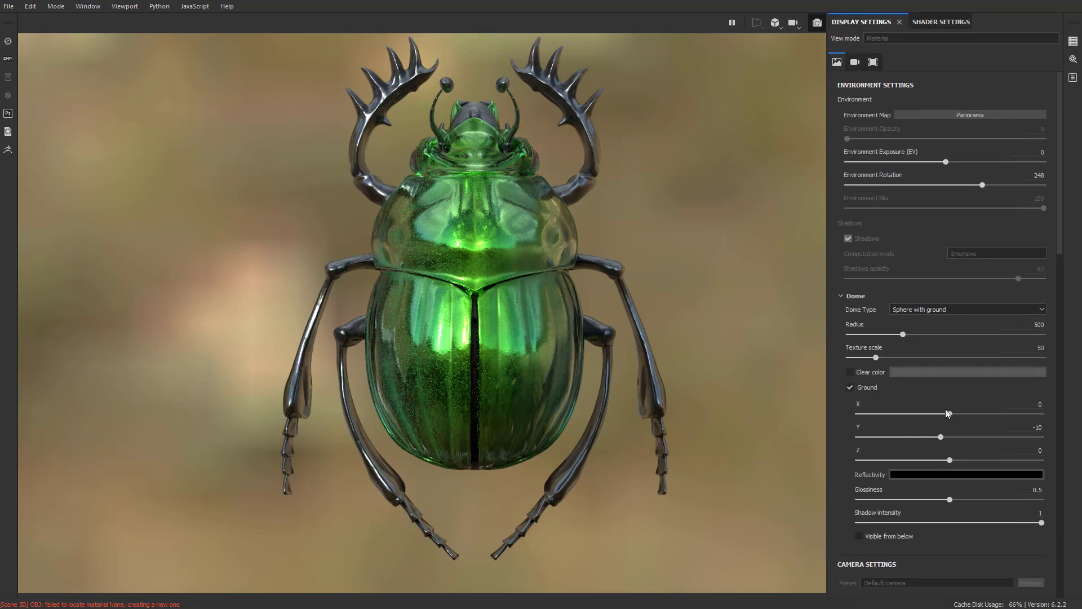
pyautogui.click(982, 116)
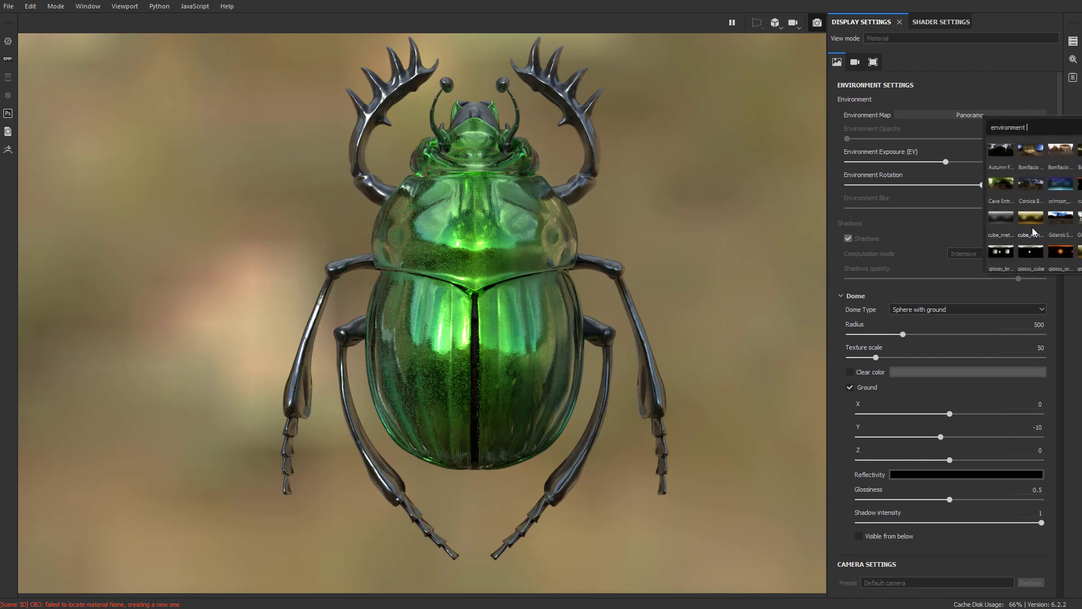
pyautogui.click(1066, 218)
pyautogui.keyDown('shift'); pyautogui.moveTo(679, 246); pyautogui.dragTo(750, 248, button='right'); pyautogui.keyUp('shift')
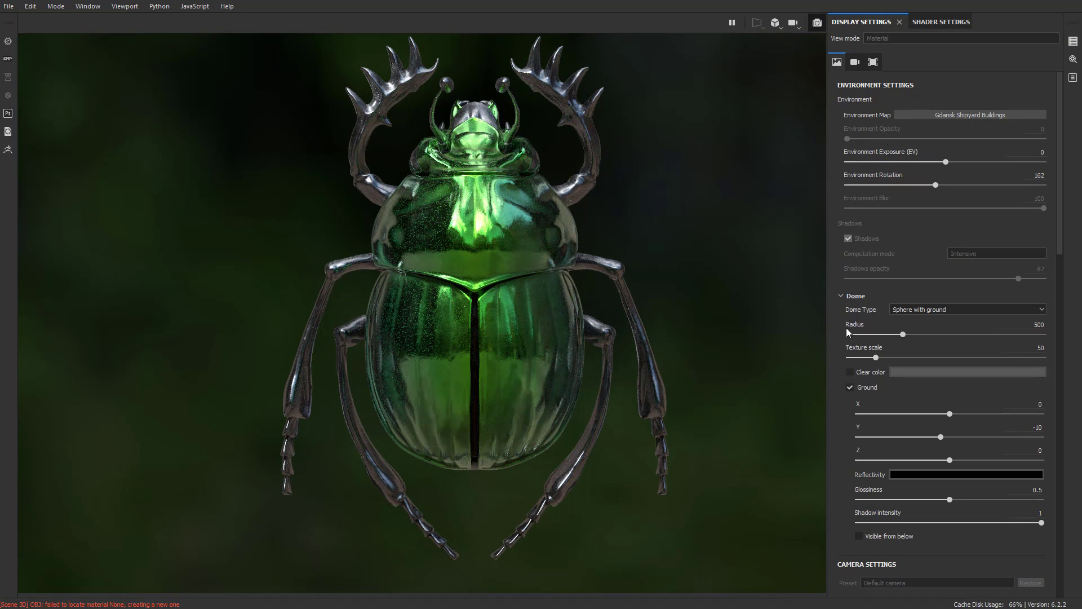
# Enable the dome's clear color and make it a lighter gray for a plain background
pyautogui.click(850, 373)
pyautogui.click(901, 371)
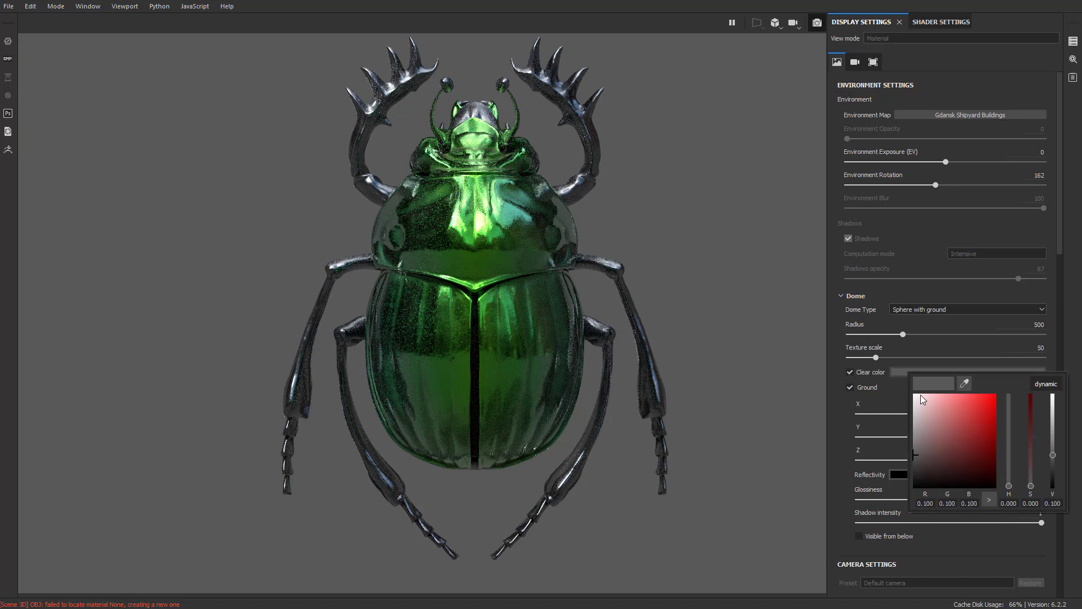
pyautogui.moveTo(914, 468); pyautogui.dragTo(904, 434)
# Activate the post effects in the camera settings
pyautogui.scroll(-5, 841, 419)
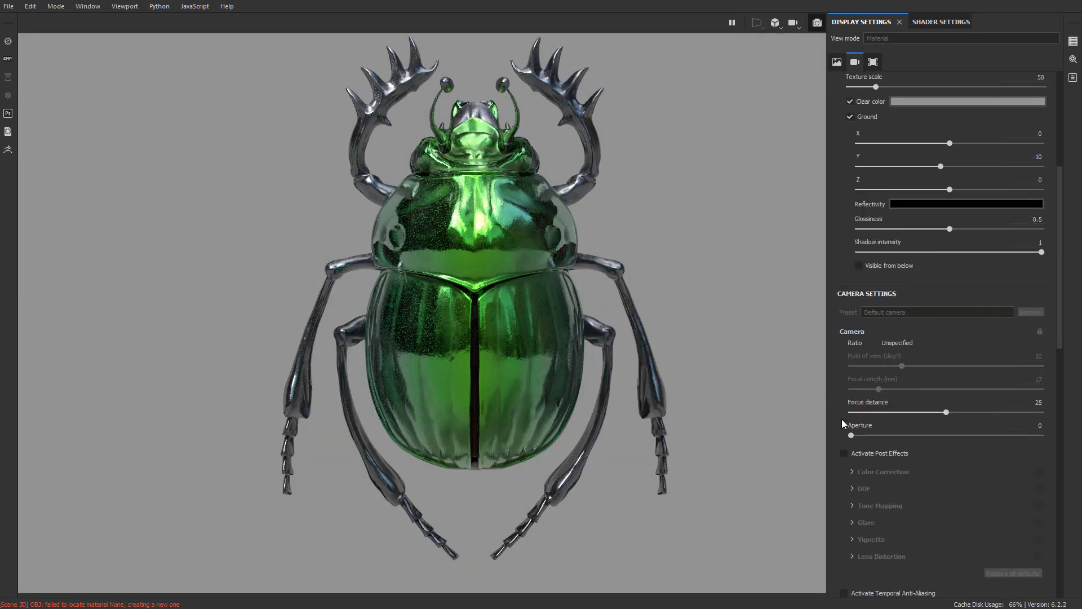
pyautogui.scroll(-3, 843, 423)
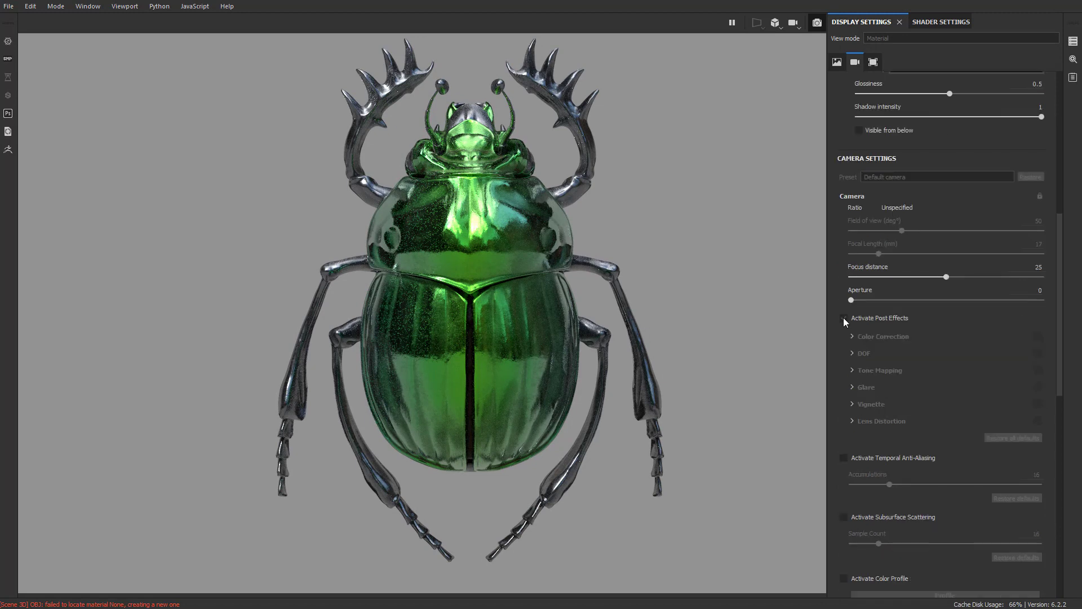
pyautogui.click(844, 318)
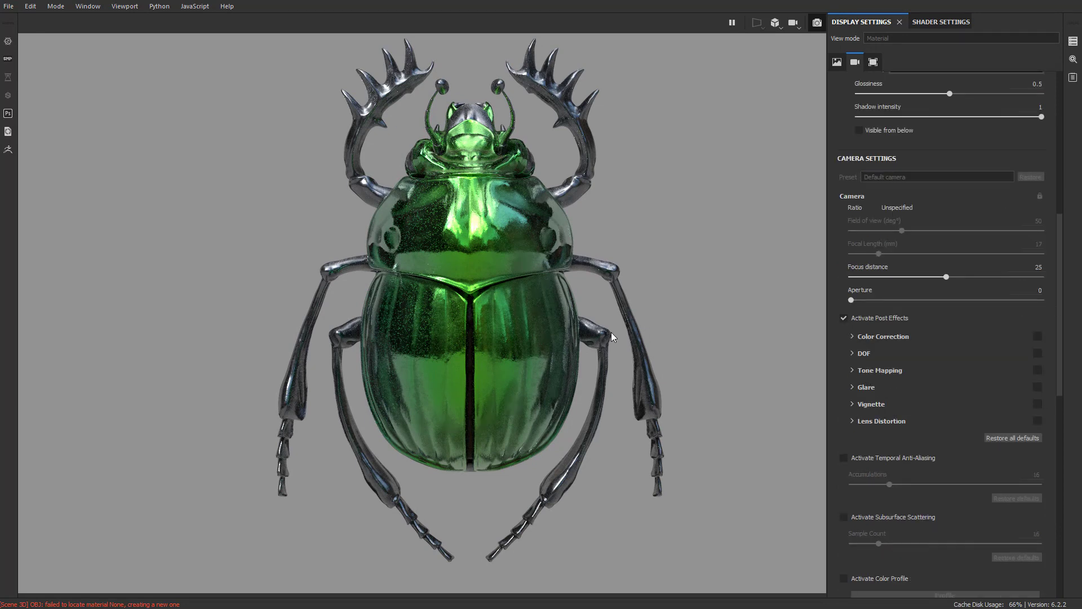
# Try color correction with contrast at about 1.44 and saturation at about 1.29
pyautogui.click(852, 388)
pyautogui.click(852, 336)
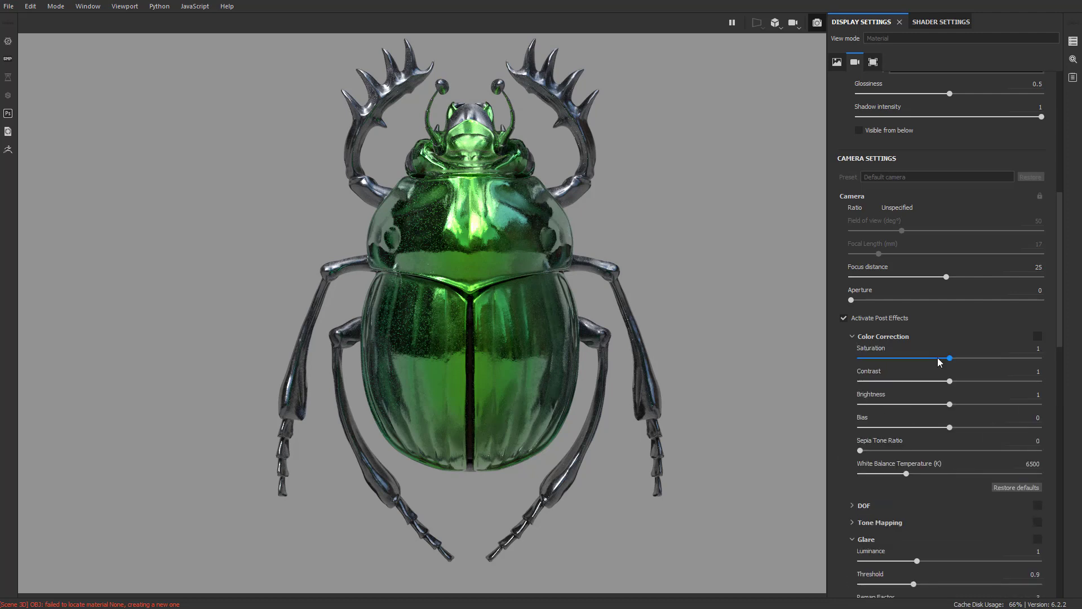
pyautogui.moveTo(951, 357); pyautogui.dragTo(1003, 359)
pyautogui.moveTo(951, 381); pyautogui.dragTo(990, 381)
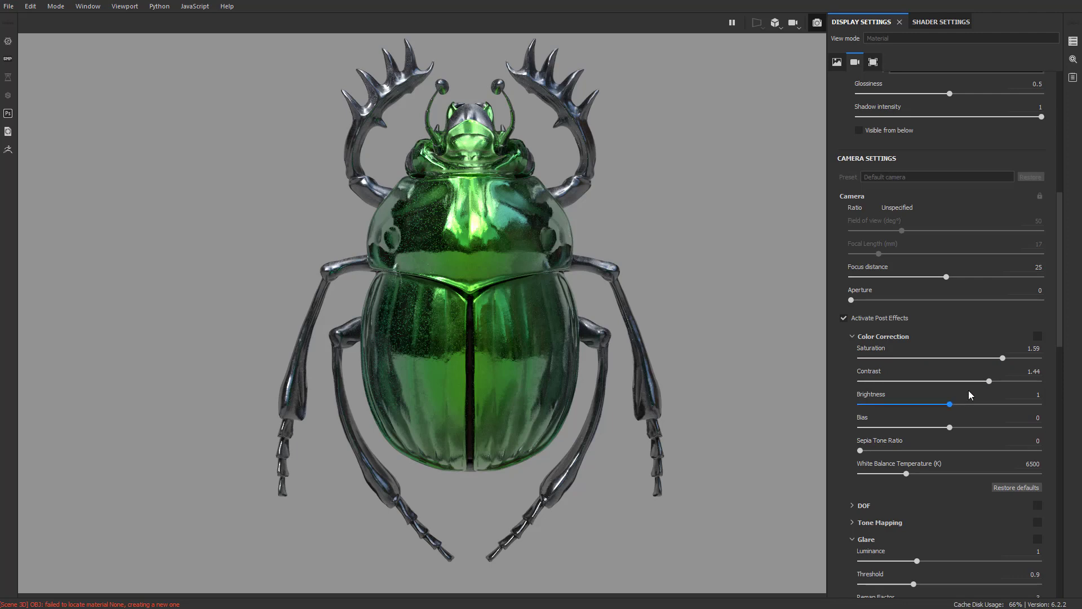
pyautogui.click(1039, 338)
pyautogui.moveTo(1001, 358); pyautogui.dragTo(970, 359)
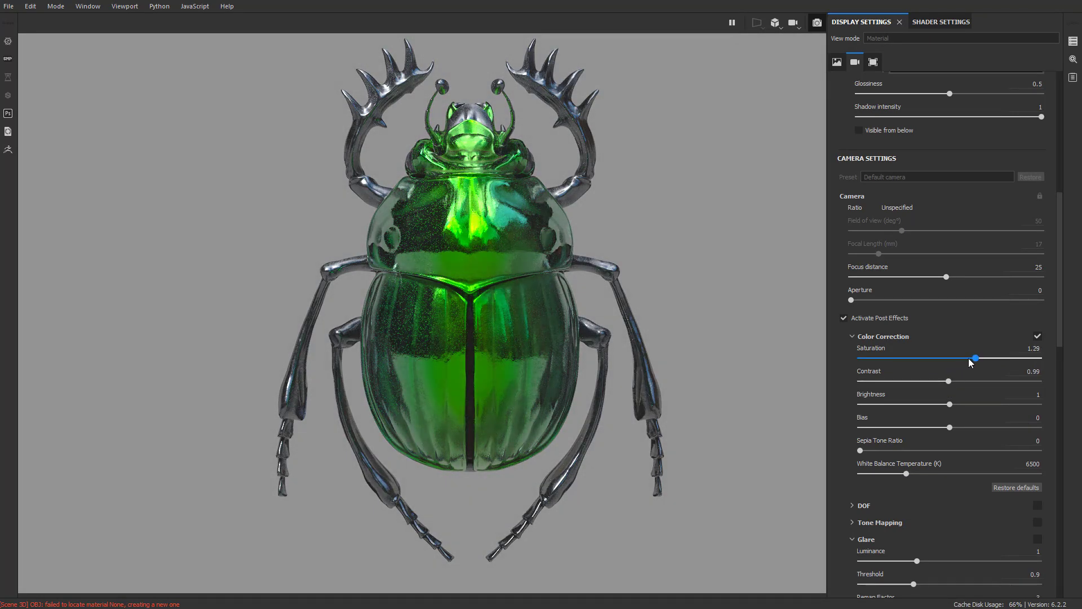
# Reset the color correction's contrast and saturation to 1 and turn color correction off
pyautogui.click(1033, 372)
pyautogui.write('1')
pyautogui.click(1033, 349)
pyautogui.write('1')
pyautogui.press('Return')
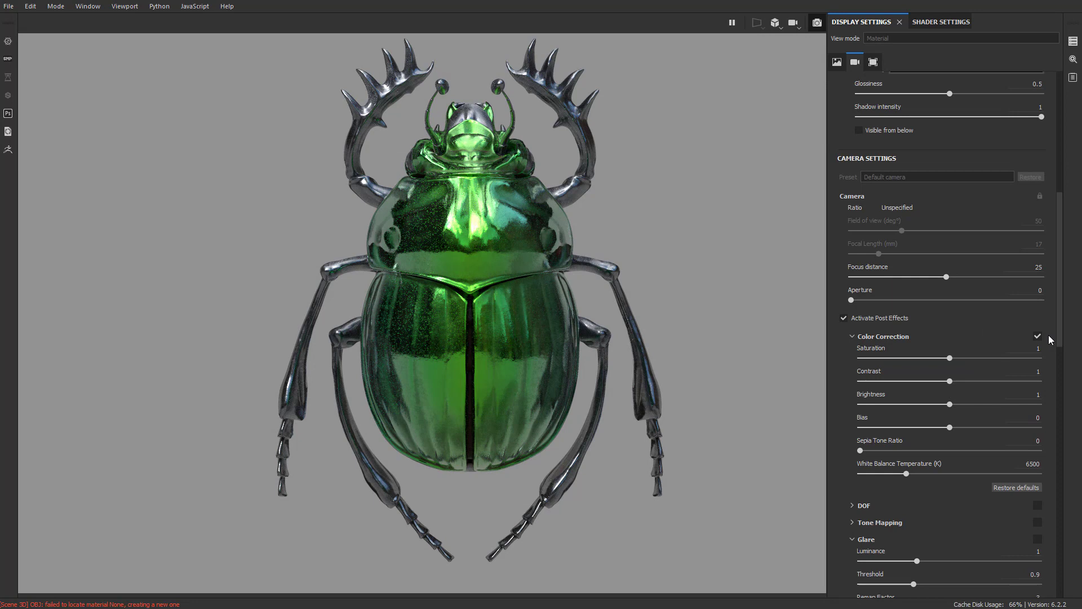
pyautogui.click(1037, 337)
pyautogui.click(852, 337)
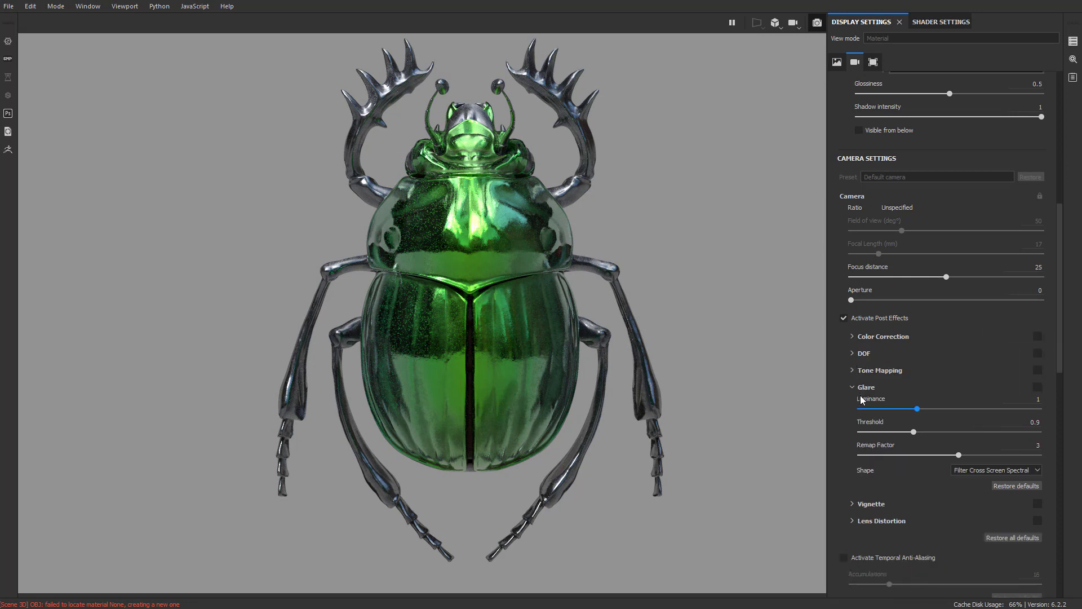
# Enable the Glare post effect and set its luminance to 2.38
pyautogui.click(852, 391)
pyautogui.click(852, 391)
pyautogui.click(1037, 387)
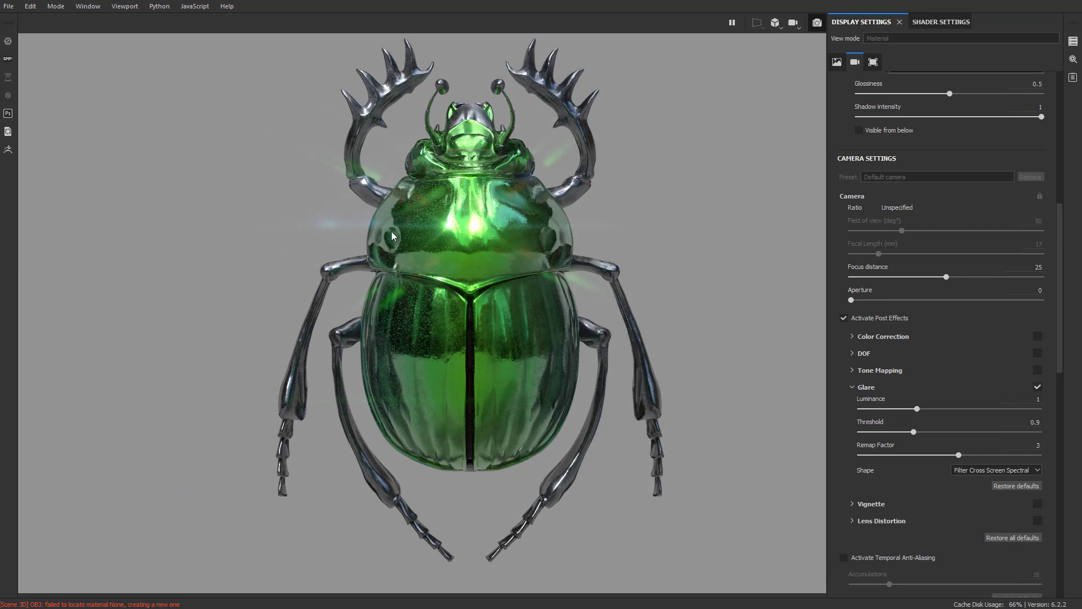
pyautogui.moveTo(926, 408); pyautogui.dragTo(946, 424)
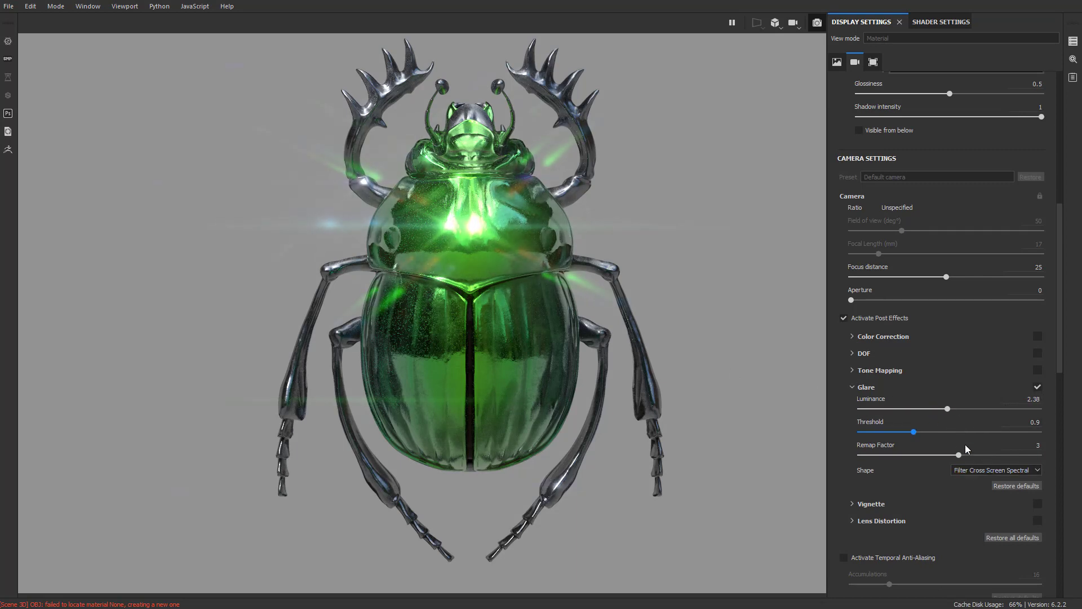
# Set the glare shape to Bloom, with threshold 2.89 and remap factor 3.46
pyautogui.click(987, 470)
pyautogui.click(988, 534)
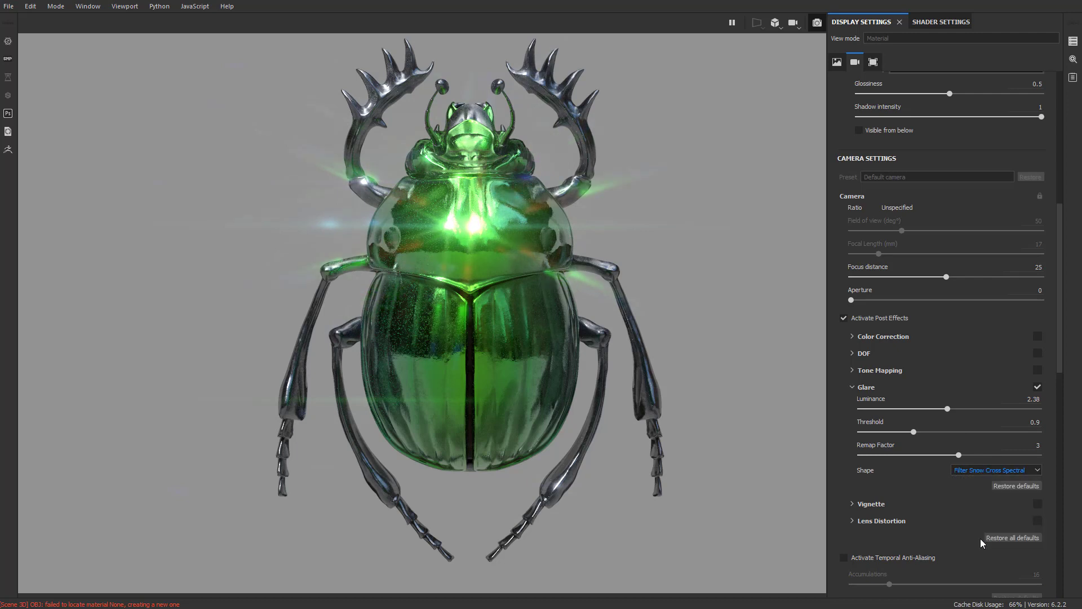
pyautogui.click(985, 474)
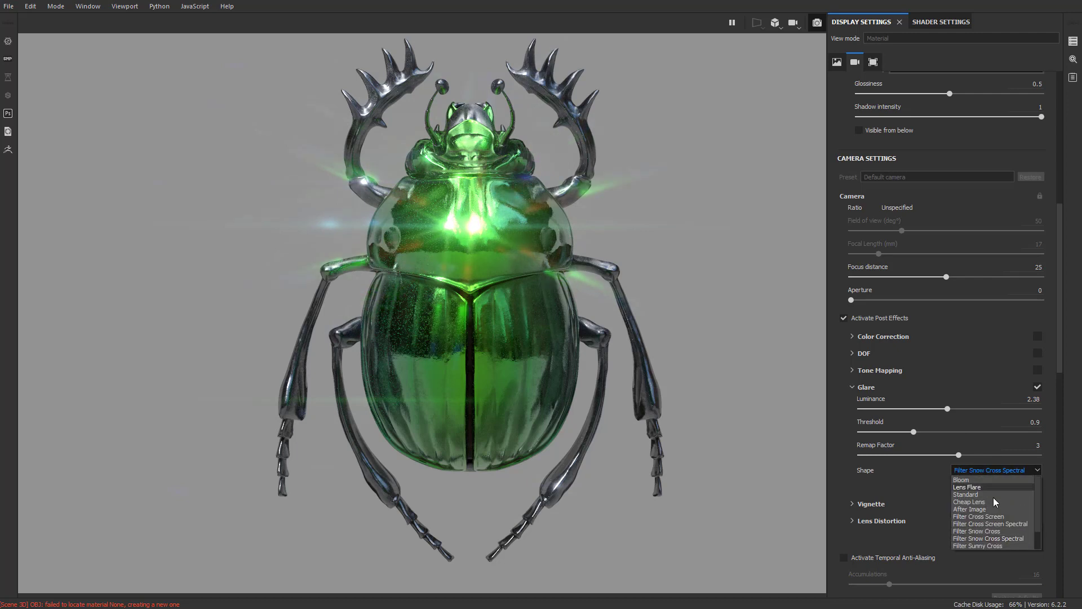
pyautogui.click(969, 482)
pyautogui.moveTo(914, 432); pyautogui.dragTo(955, 445)
pyautogui.click(966, 455)
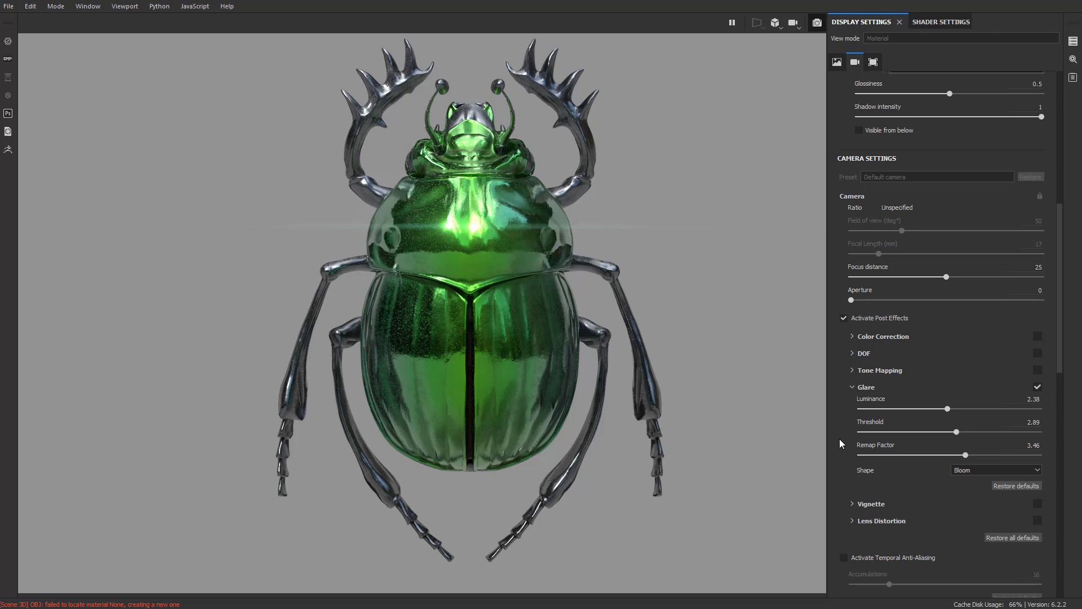
# Enable the Vignette post effect and rotate the environment lighting to 253
pyautogui.click(1037, 503)
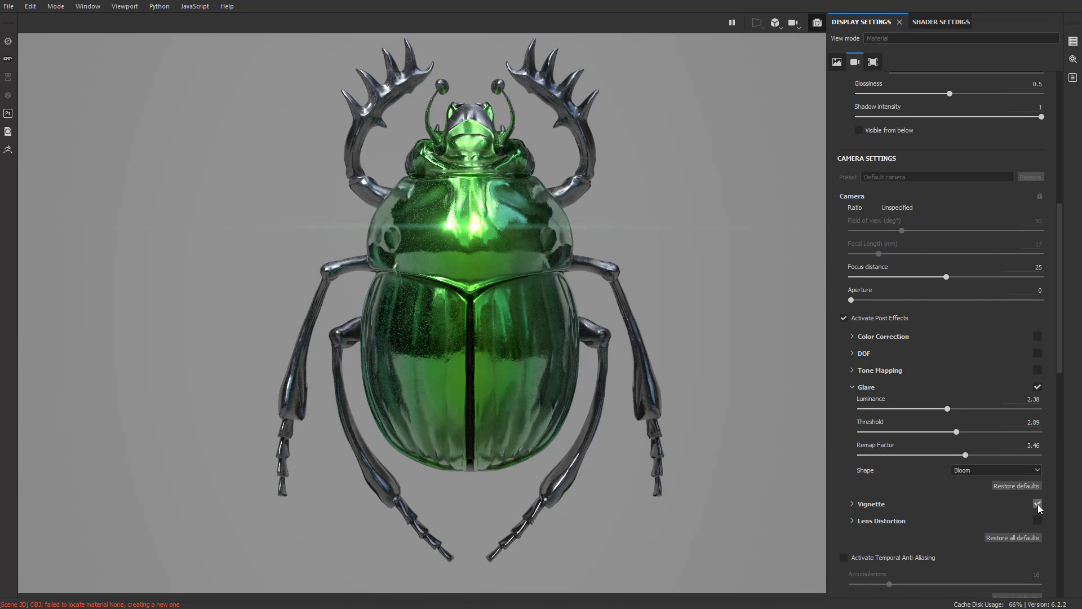
pyautogui.scroll(-5, 959, 508)
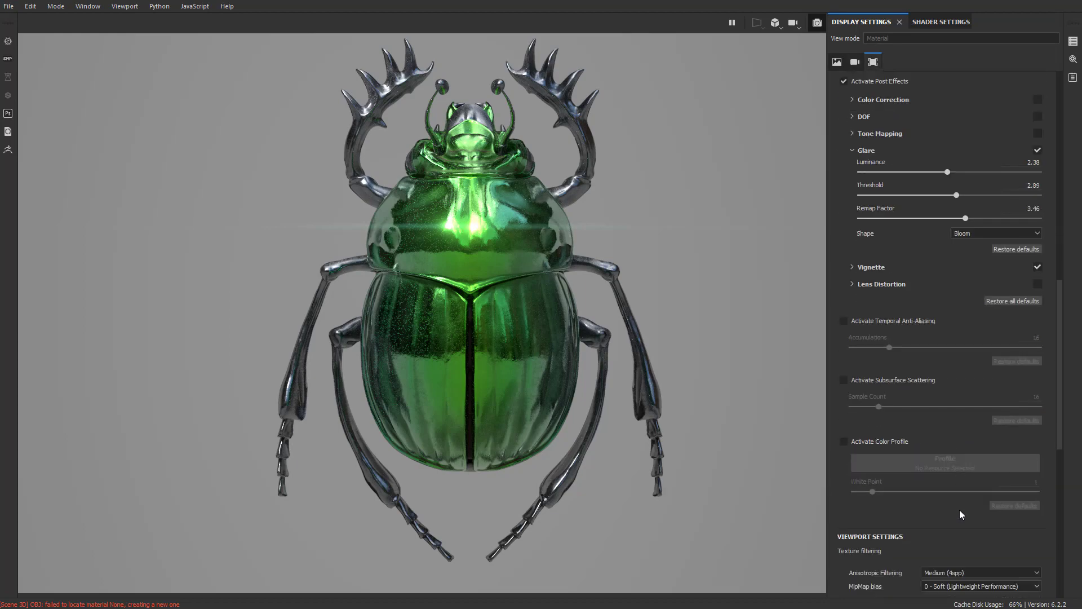
pyautogui.scroll(-4, 959, 510)
pyautogui.moveTo(1060, 509); pyautogui.dragTo(1045, 69)
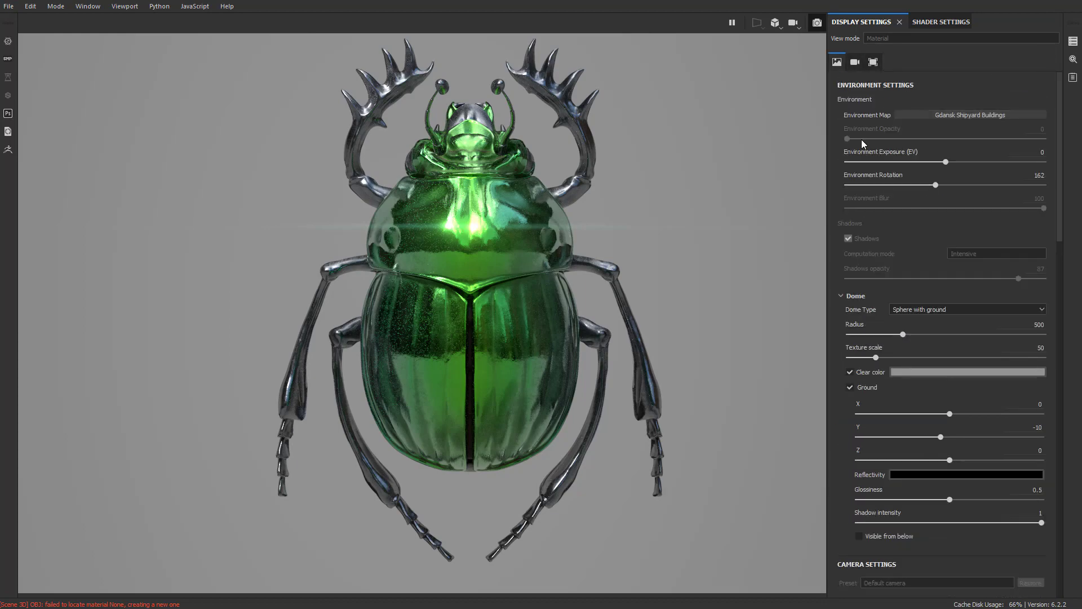
pyautogui.keyDown('shift'); pyautogui.moveTo(657, 244); pyautogui.dragTo(689, 242, button='right'); pyautogui.keyUp('shift')
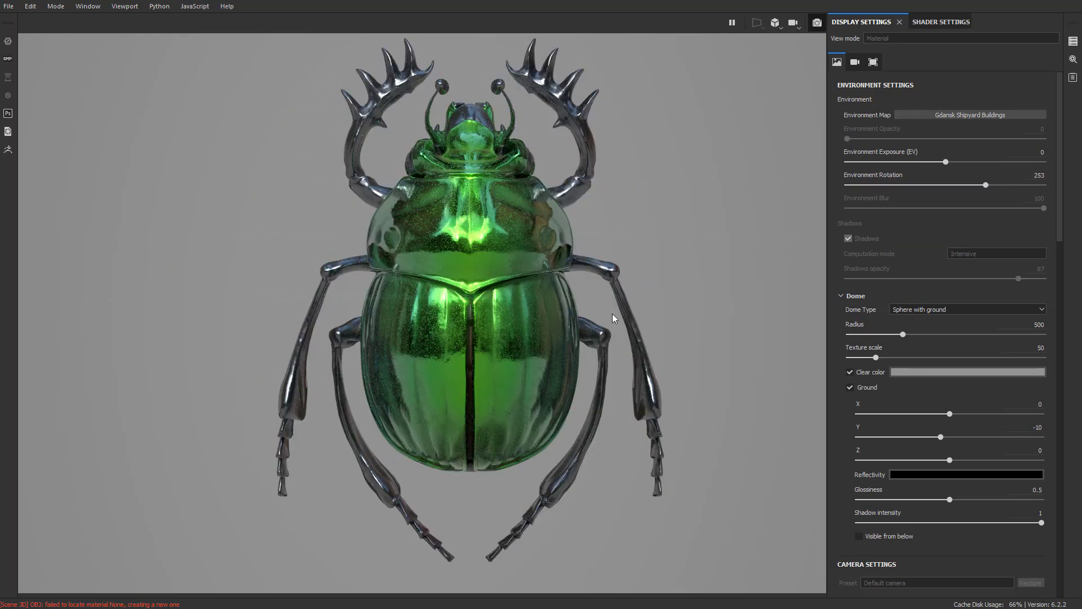
# Set the Iray renderer to 1687 min samples, 3779 max samples and a max time of 386 seconds
pyautogui.click(1074, 42)
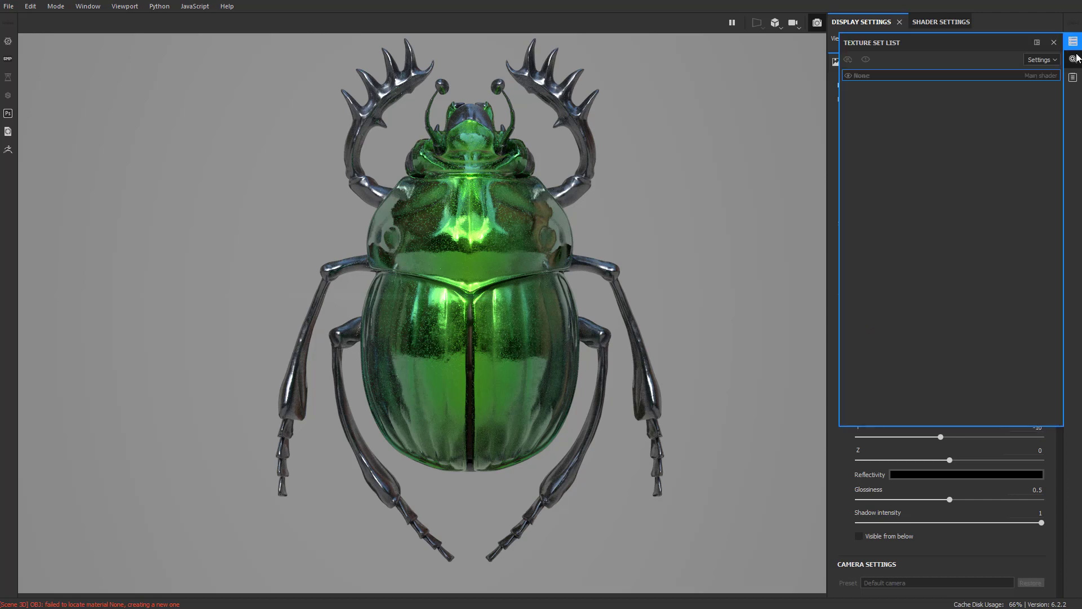
pyautogui.click(1073, 59)
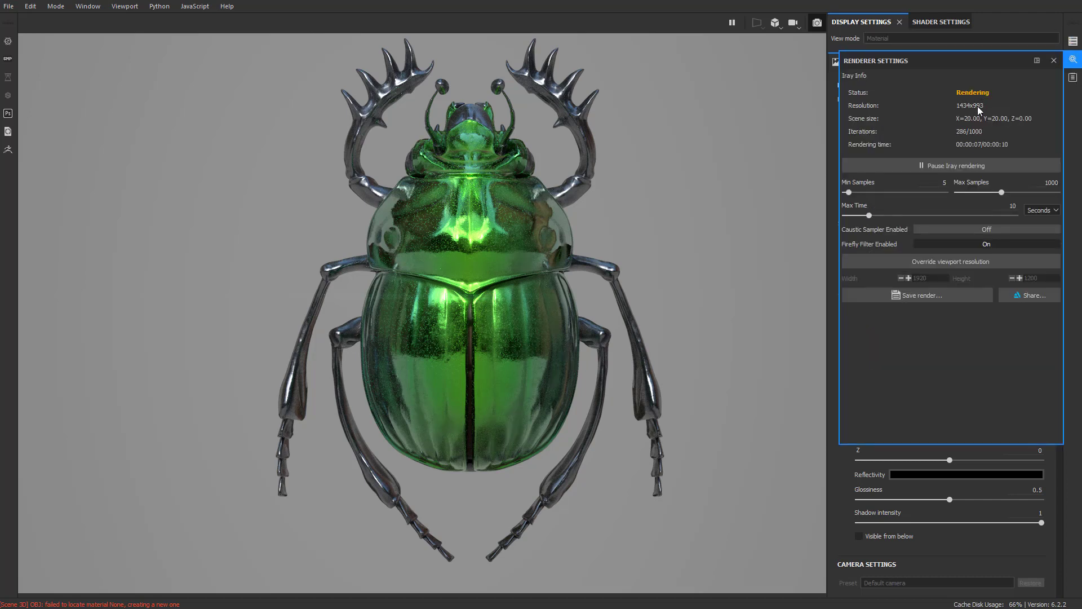
pyautogui.click(898, 192)
pyautogui.click(1029, 192)
pyautogui.click(927, 216)
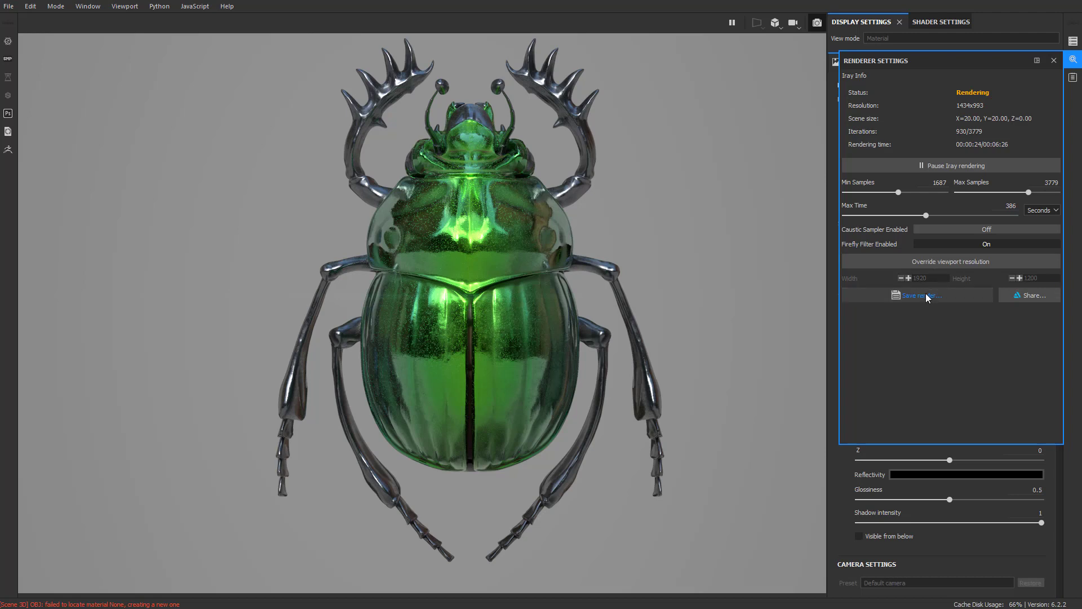
pyautogui.click(1055, 61)
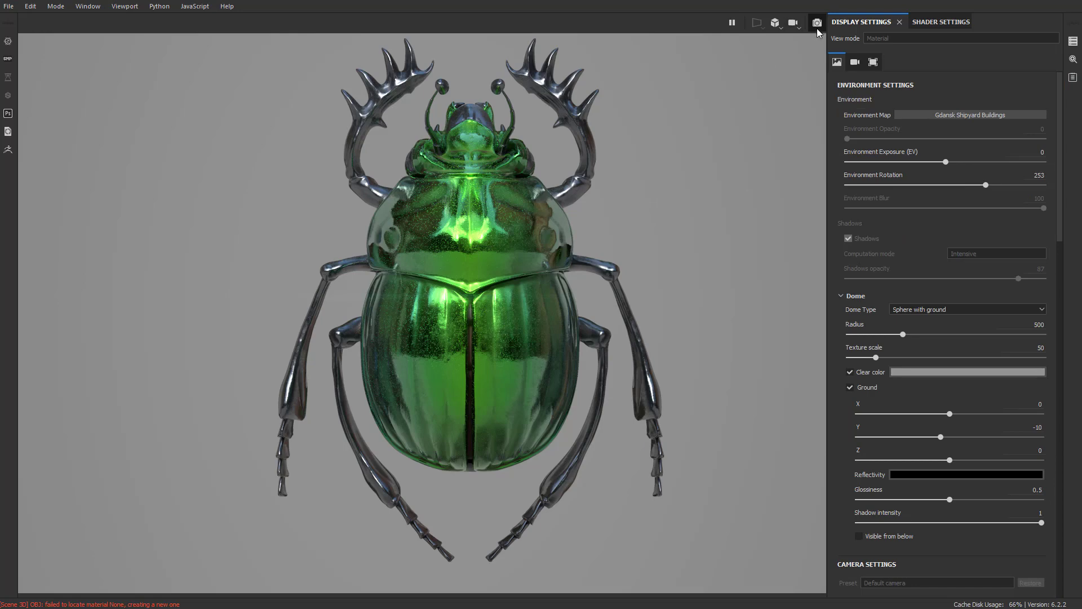
# Leave Iray rendering and set the glare luminance to 0.16, threshold to 3.87 and remap factor to 0.95
pyautogui.click(818, 22)
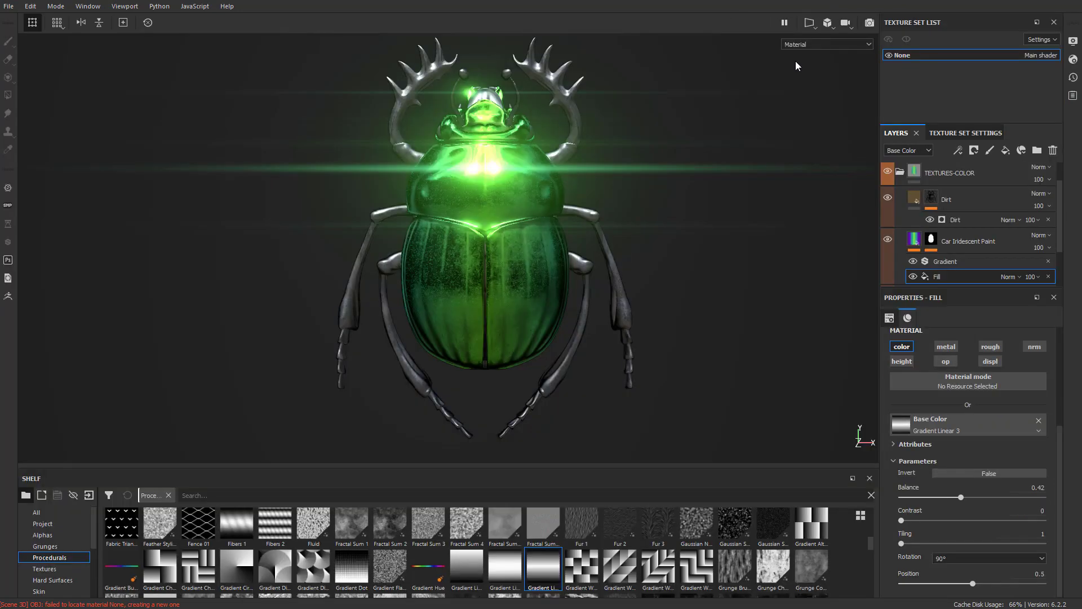
pyautogui.keyDown('alt'); pyautogui.moveTo(796, 66); pyautogui.dragTo(725, 116); pyautogui.keyUp('alt')
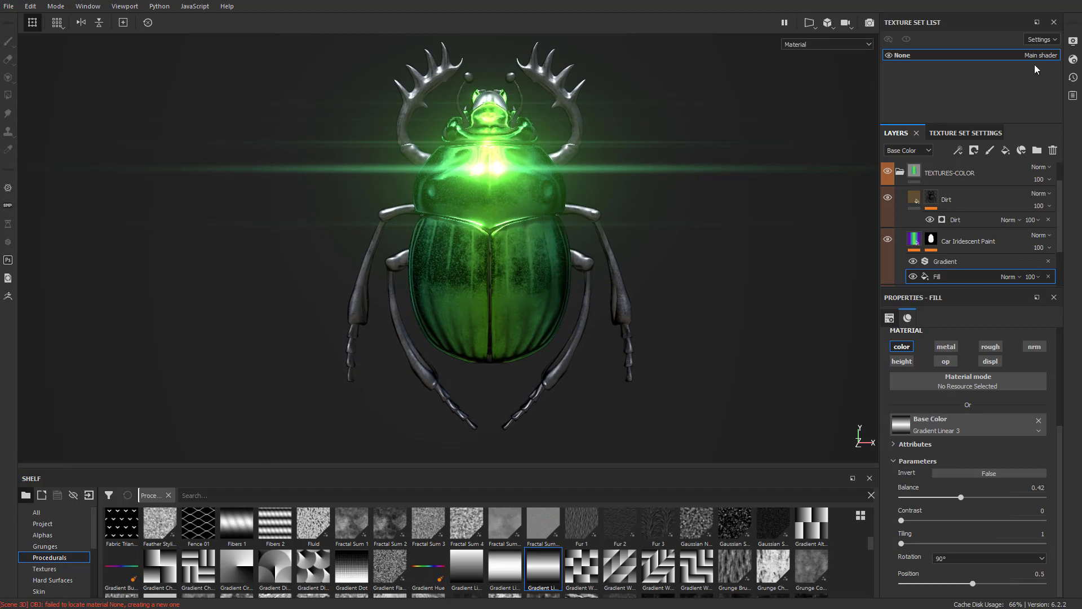
pyautogui.click(1074, 44)
pyautogui.scroll(-10, 939, 235)
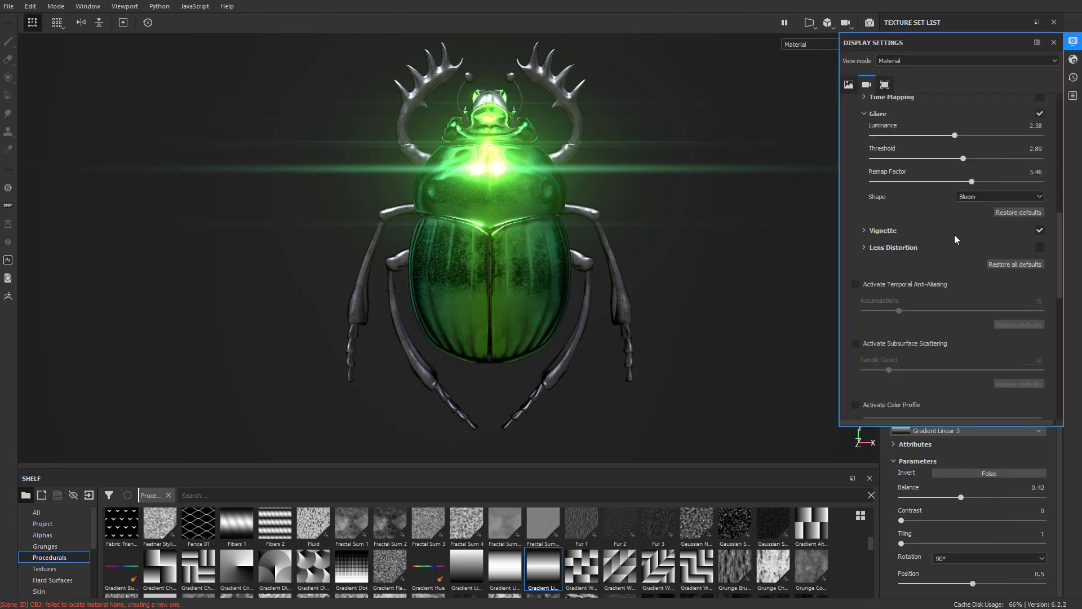
pyautogui.scroll(3, 938, 188)
pyautogui.scroll(2, 938, 187)
pyautogui.moveTo(955, 304); pyautogui.dragTo(893, 308)
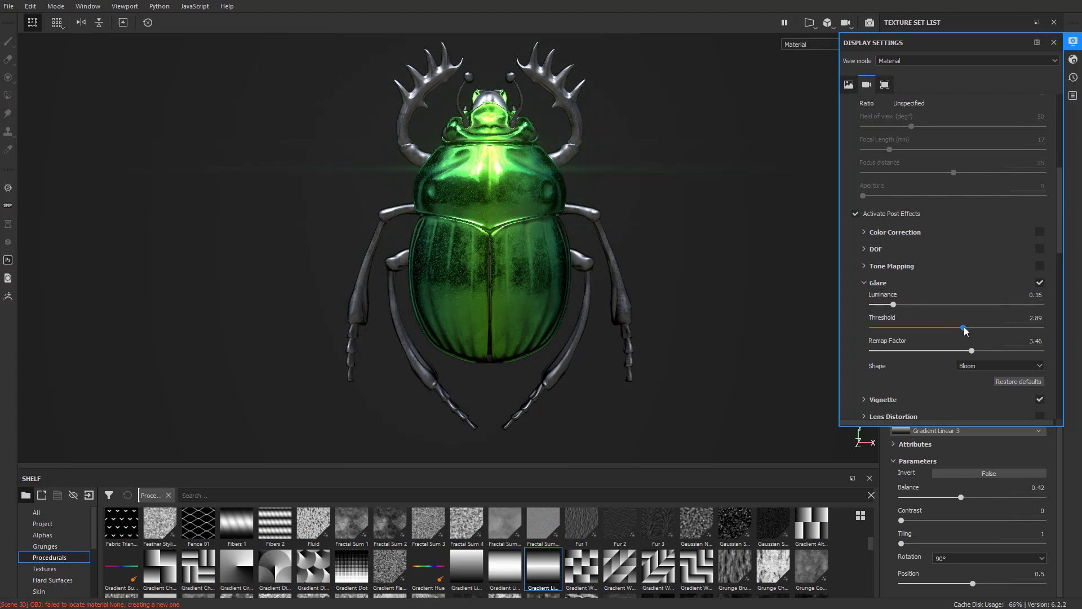
pyautogui.moveTo(963, 328); pyautogui.dragTo(926, 353)
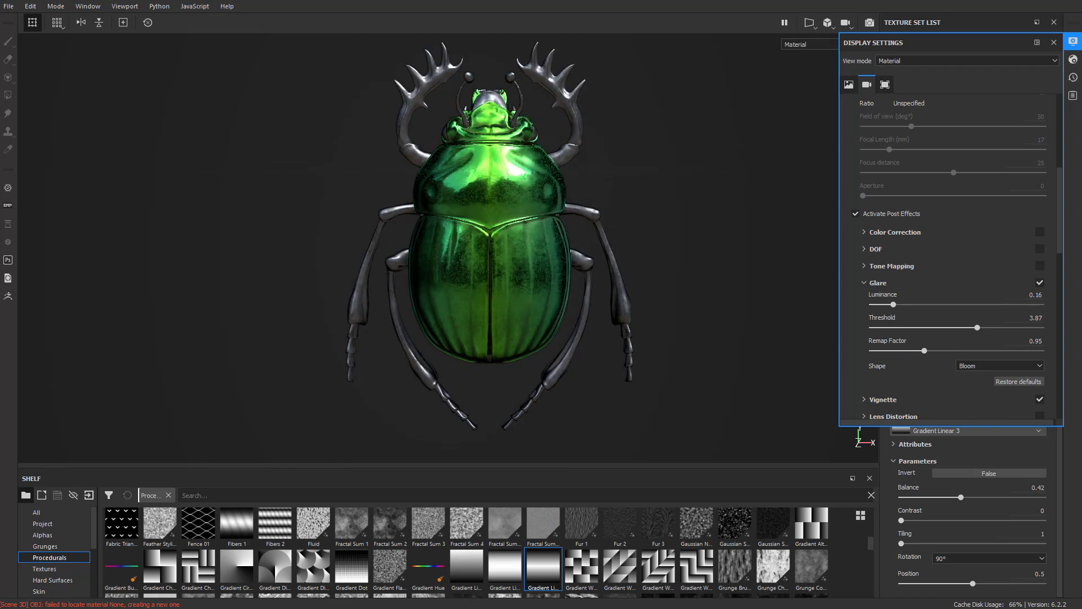
# Review the environment settings, then hide all panels to inspect the beetle in an enlarged viewport
pyautogui.click(1072, 42)
pyautogui.click(1071, 41)
pyautogui.scroll(10, 937, 243)
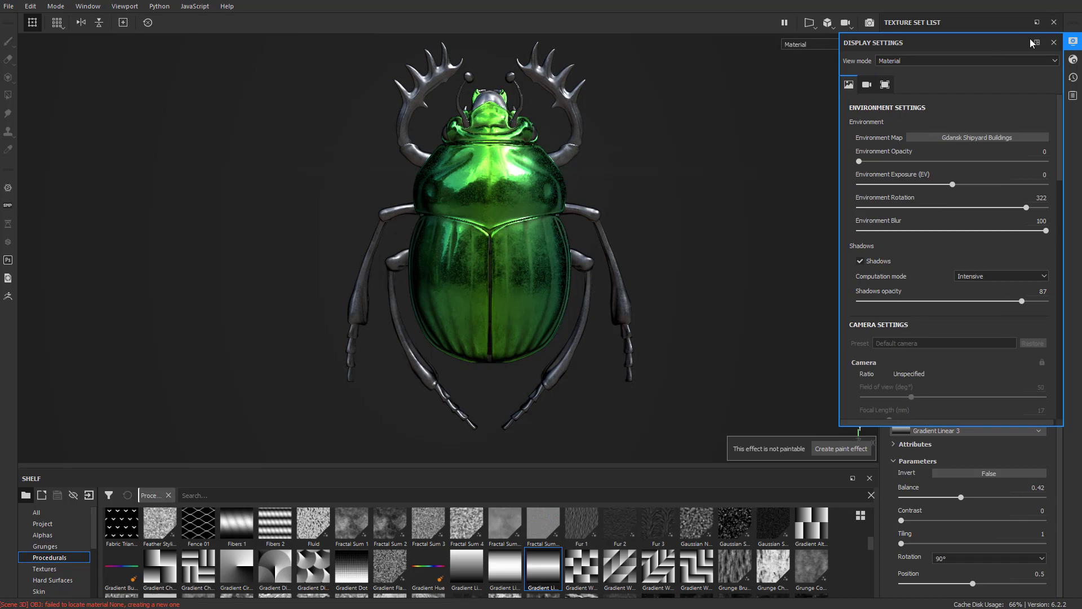
pyautogui.click(792, 261)
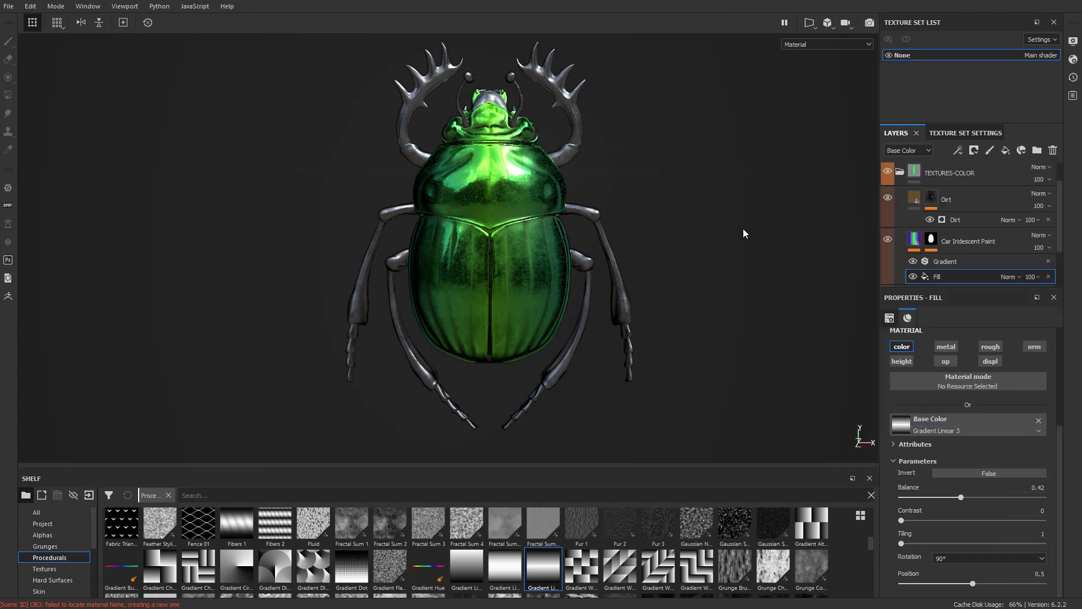
pyautogui.press('Tab')
pyautogui.scroll(2, 783, 209)
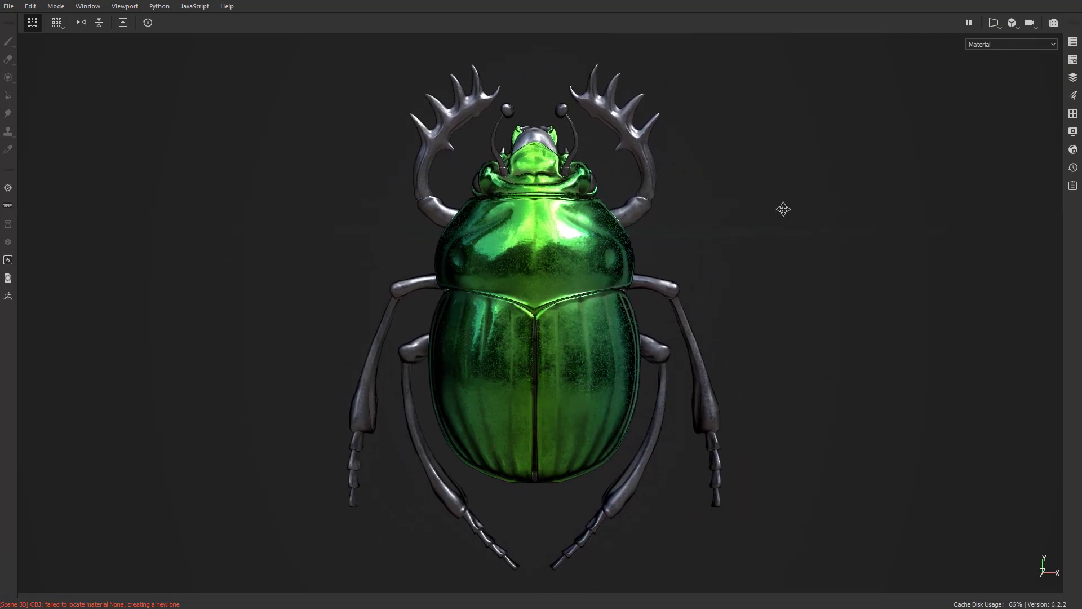
# Capture a screen snip framing the whole beetle, switch to Photoshop and paste it into a new 795 × 955 px document
pyautogui.moveTo(783, 210); pyautogui.dragTo(773, 201, button='middle')
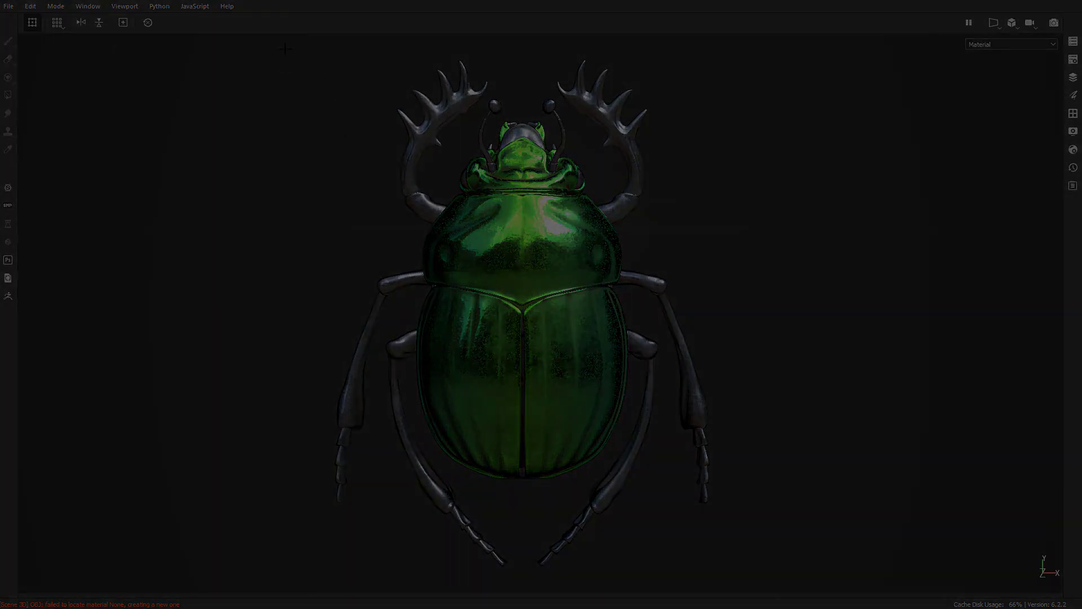
pyautogui.moveTo(289, 47); pyautogui.dragTo(742, 580)
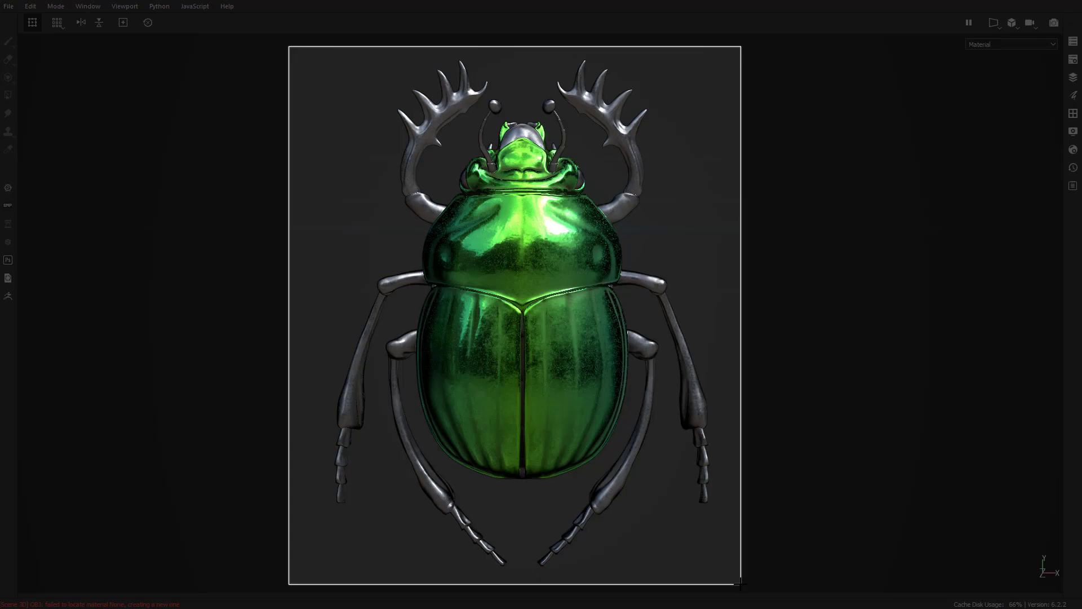
pyautogui.hotkey('alt', 'Tab')
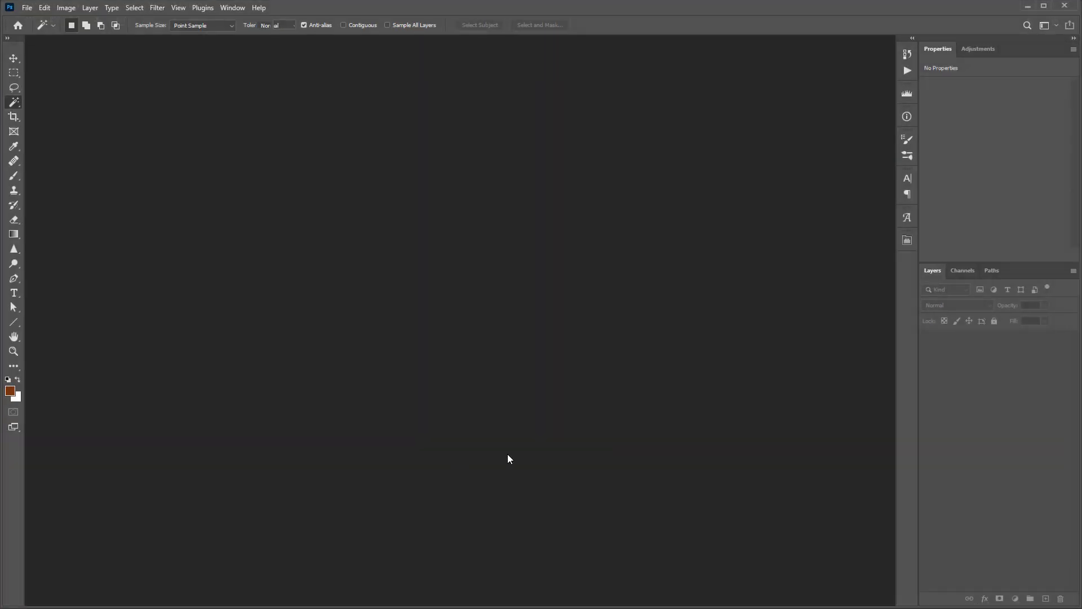
pyautogui.hotkey('ctrl', 'n')
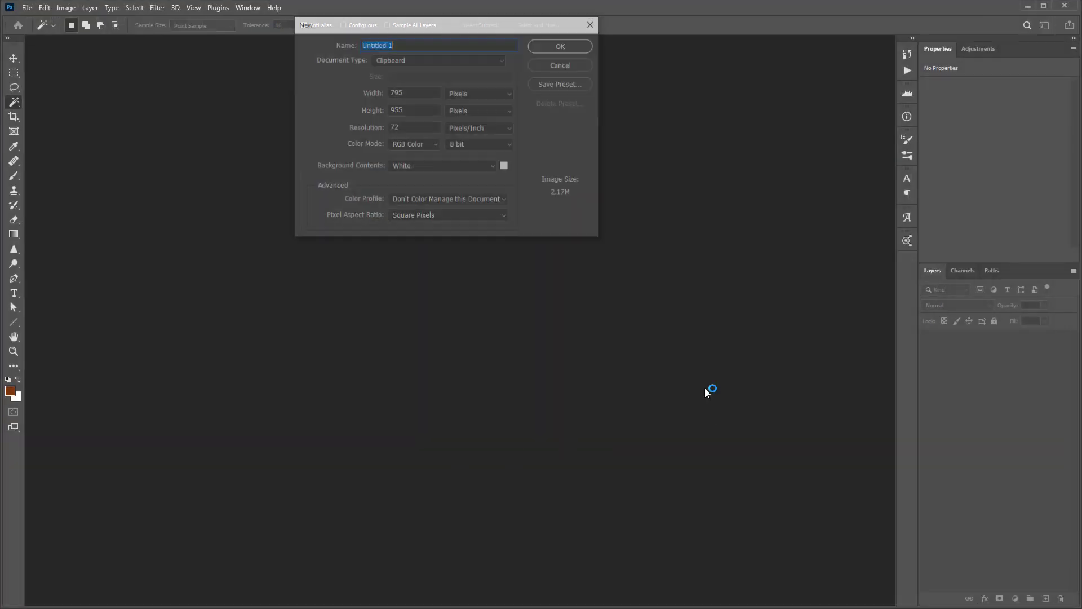
pyautogui.press('Return')
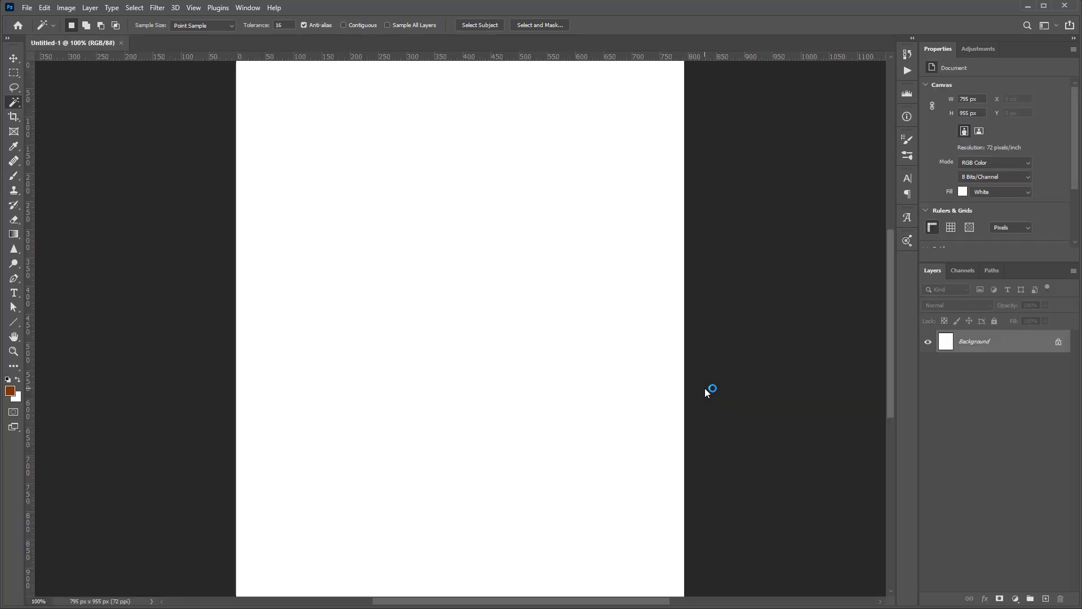
pyautogui.hotkey('ctrl', 'v')
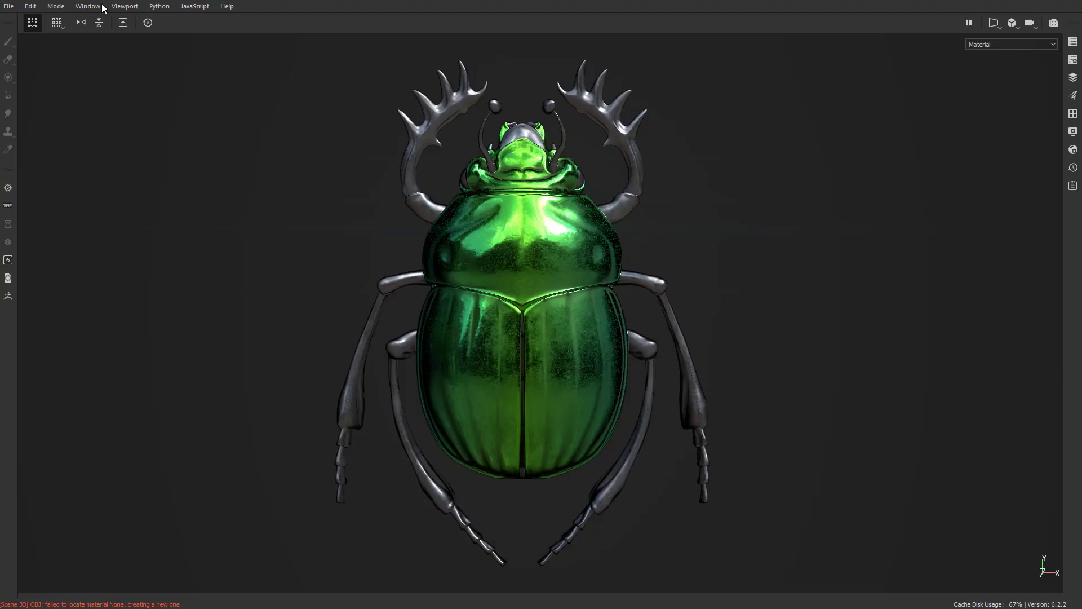
# Back in Substance Painter, restore the panels and export the 2D View texture as an 8-bit dithered PNG at the texture set's size
pyautogui.press('Tab')
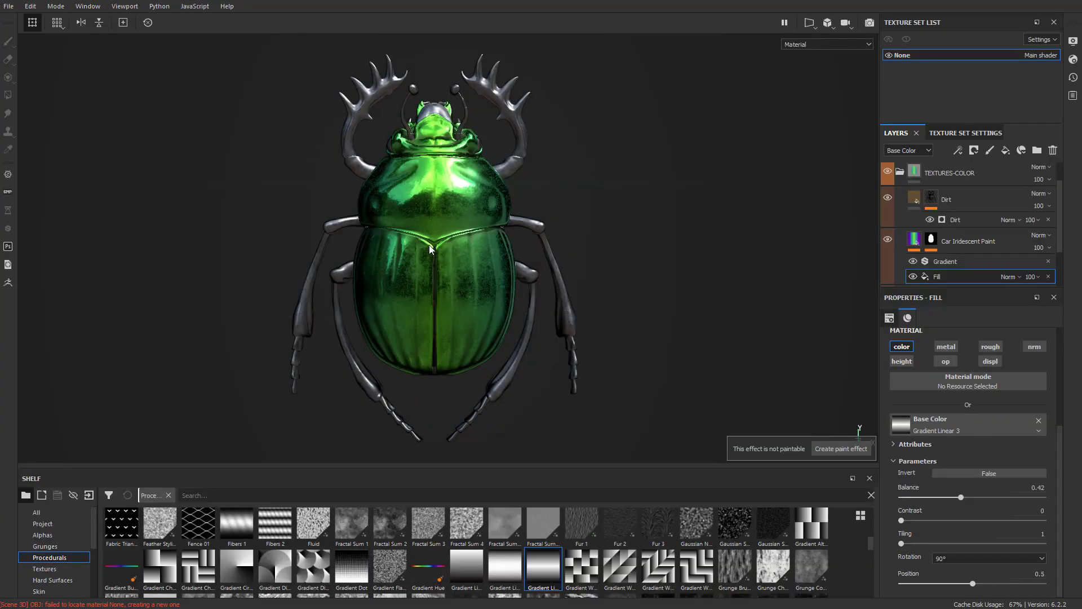
pyautogui.click(9, 6)
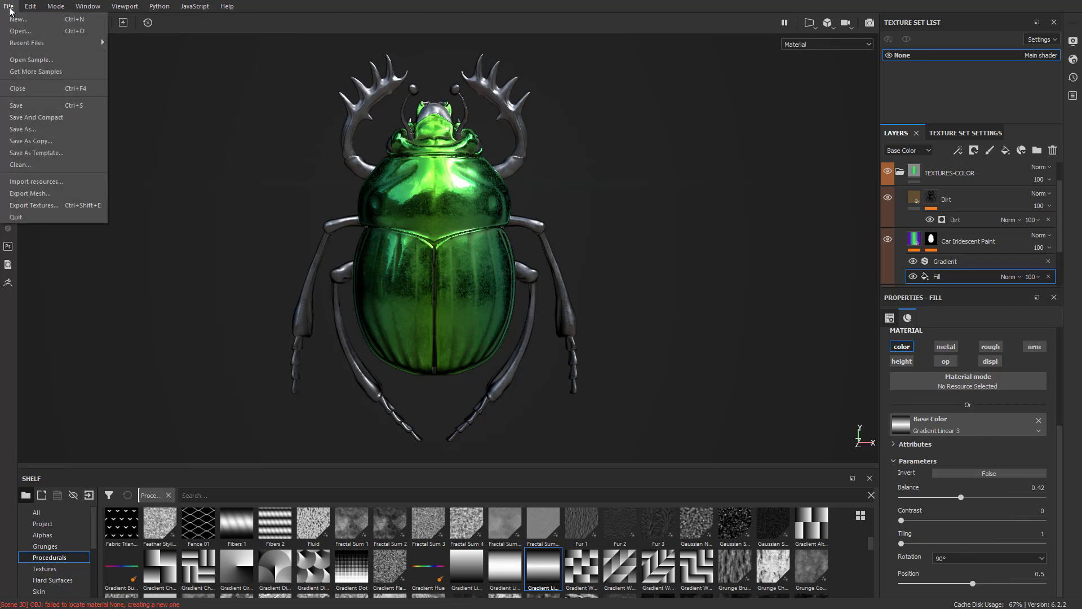
pyautogui.click(29, 206)
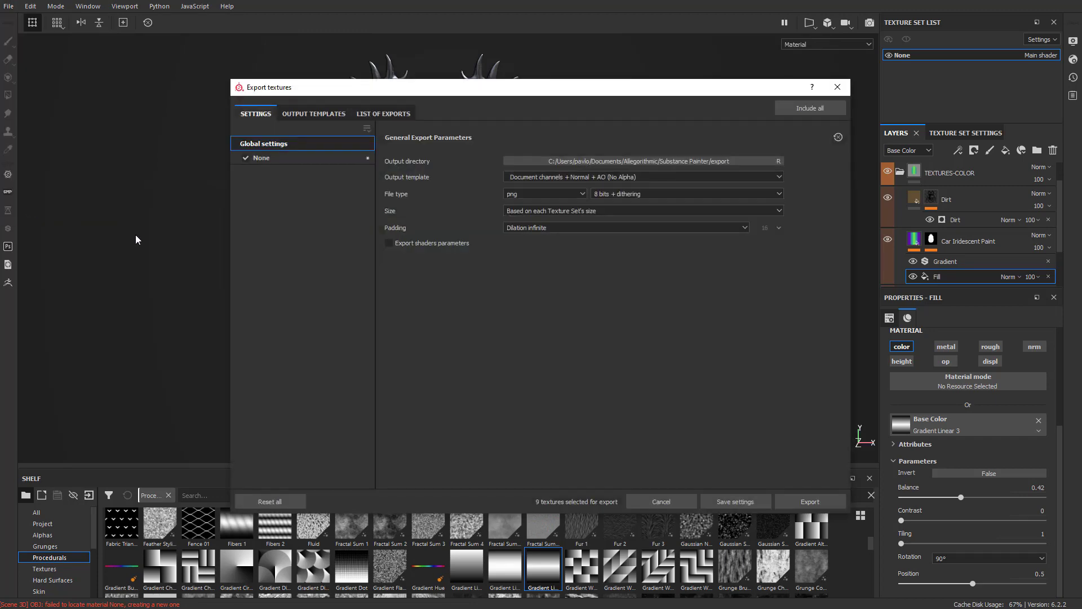
pyautogui.click(584, 180)
pyautogui.click(579, 187)
pyautogui.click(598, 212)
pyautogui.click(552, 221)
pyautogui.click(789, 501)
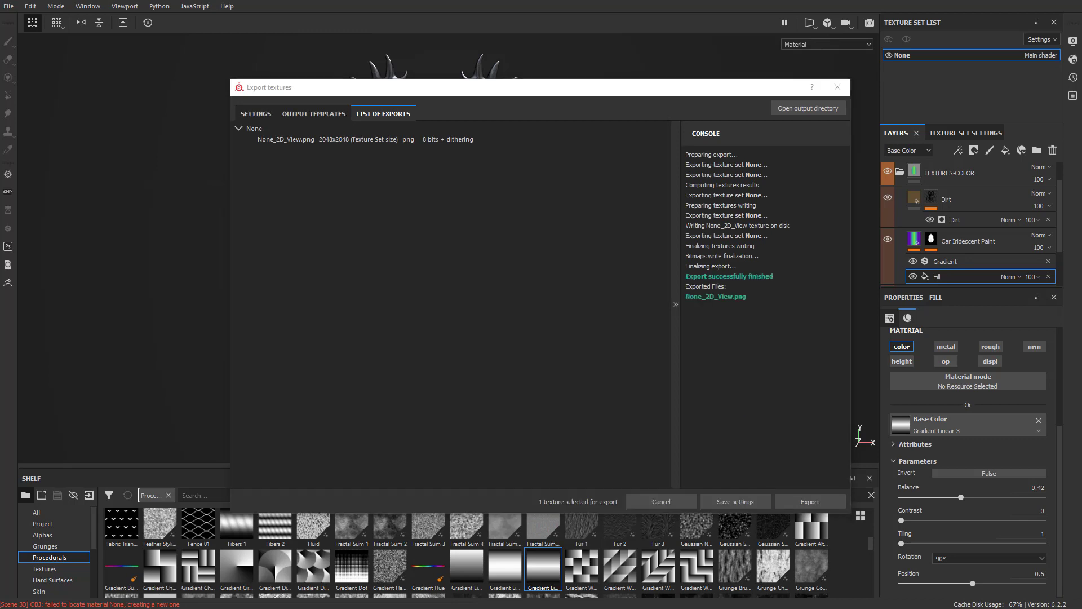
# Inspect the exported None_2D_View.png from the output directory, then close the image, the folder and the texture export window
pyautogui.click(808, 108)
pyautogui.click(485, 223)
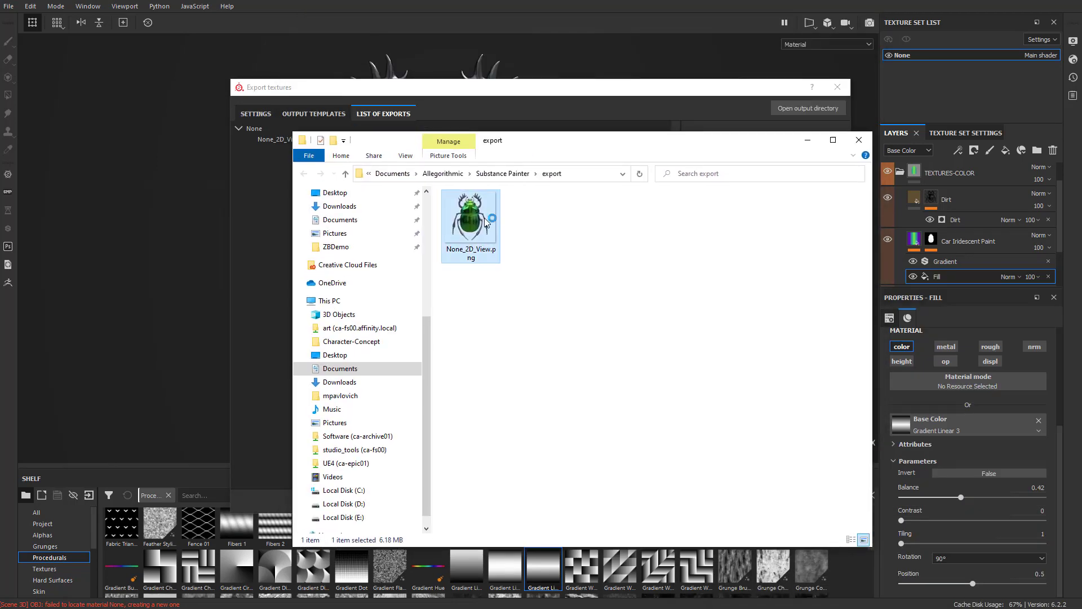
pyautogui.doubleClick(485, 223)
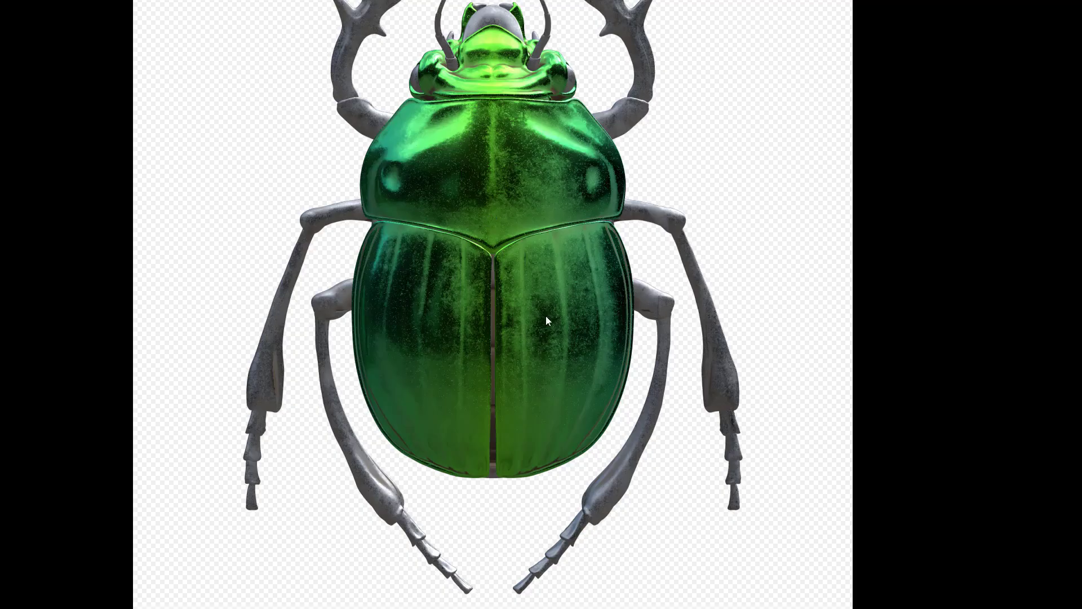
pyautogui.press('Escape')
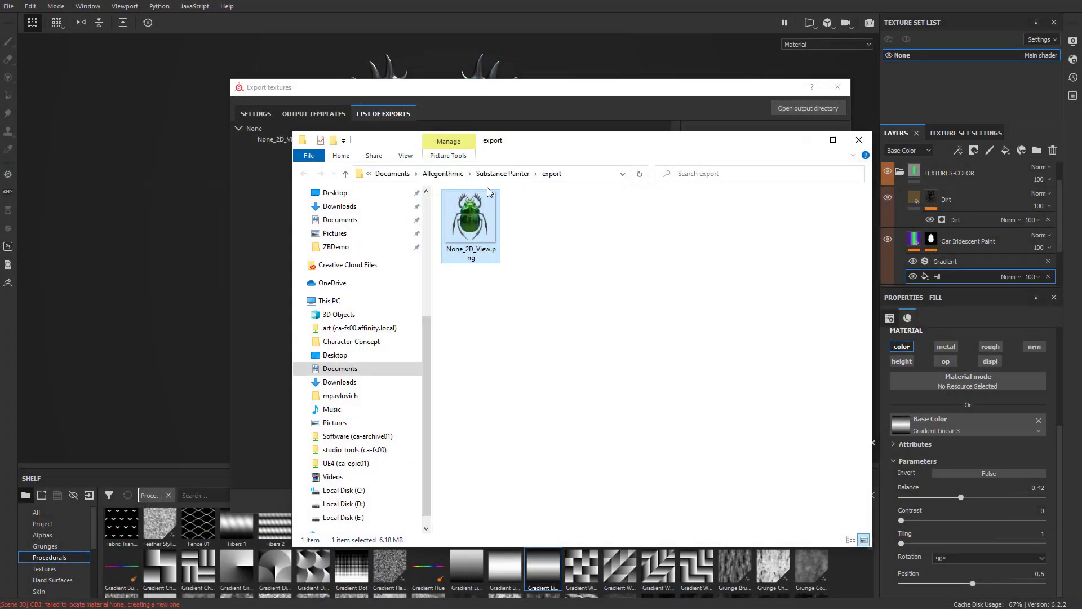
pyautogui.click(859, 140)
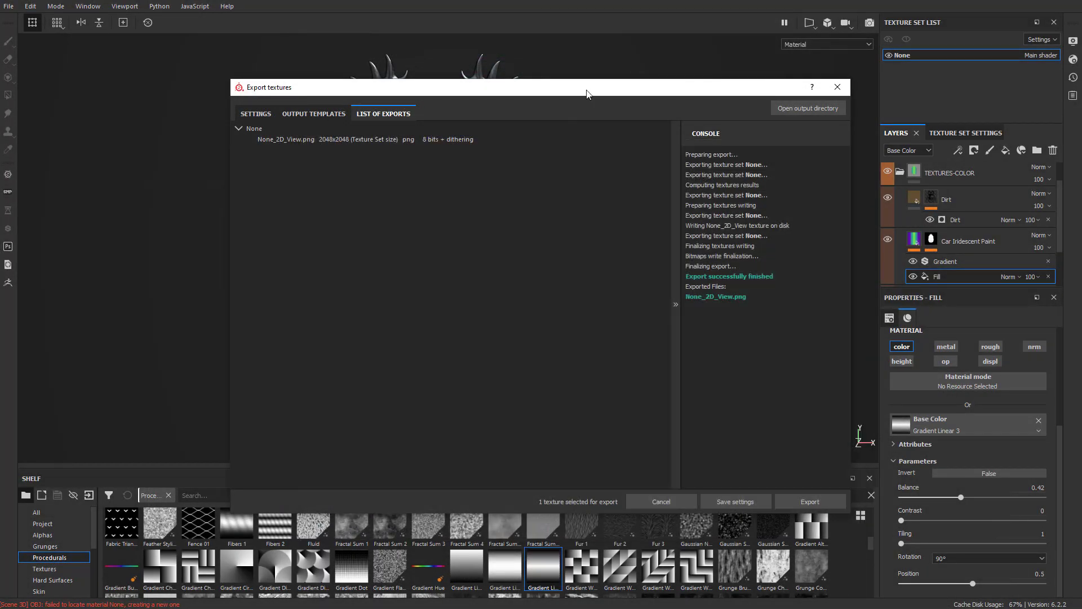
pyautogui.click(838, 87)
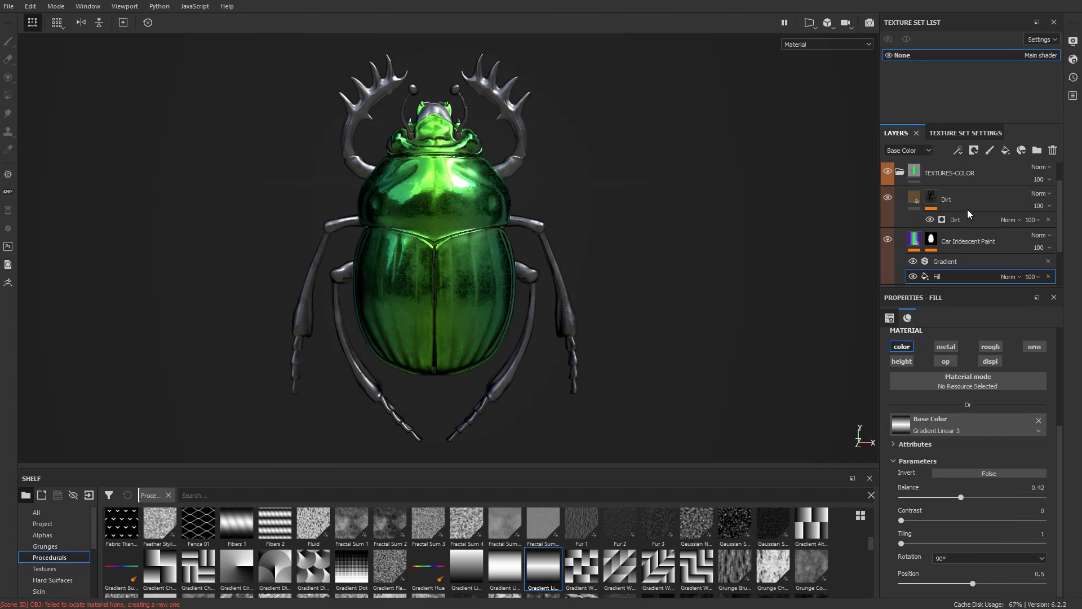
pyautogui.hotkey('ctrl', 'shift', 'e')
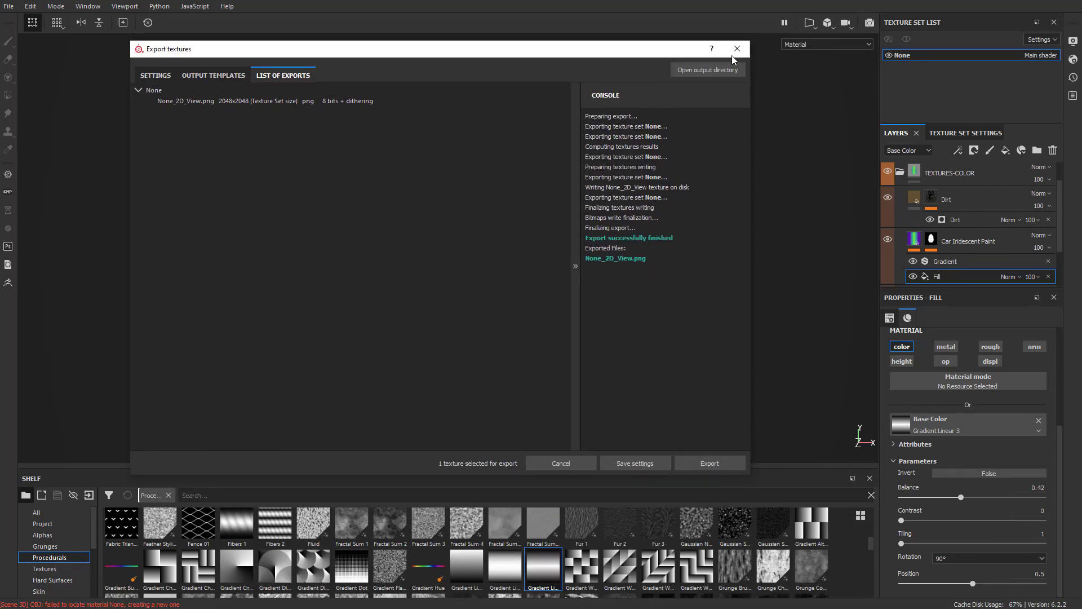
pyautogui.click(736, 48)
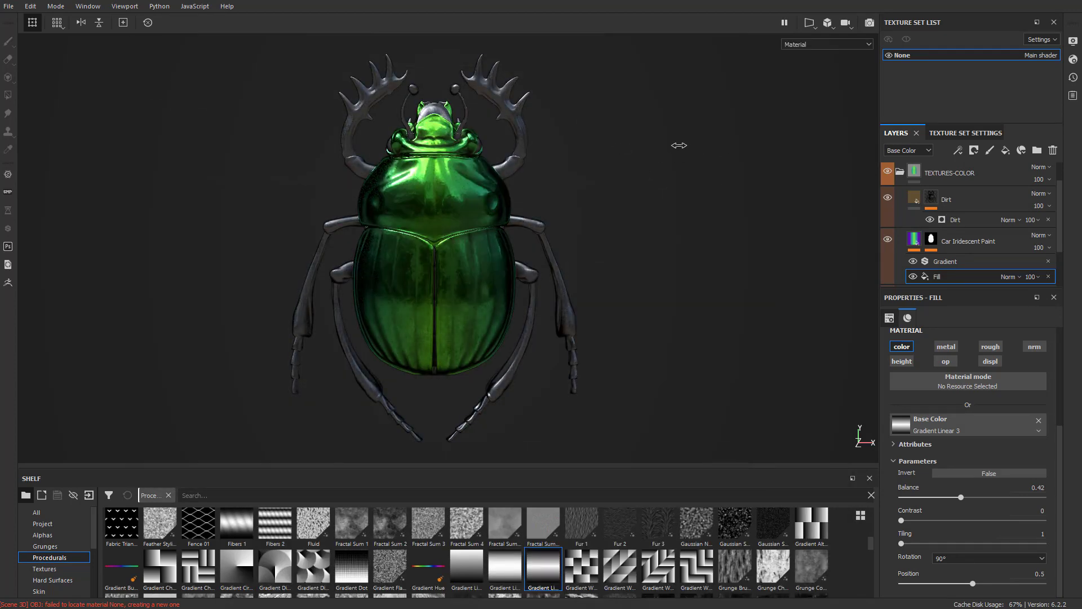
# Set the glare post effect's threshold to 3.79 and luminance to 2.32 in the display settings
pyautogui.click(1073, 42)
pyautogui.scroll(-8, 952, 273)
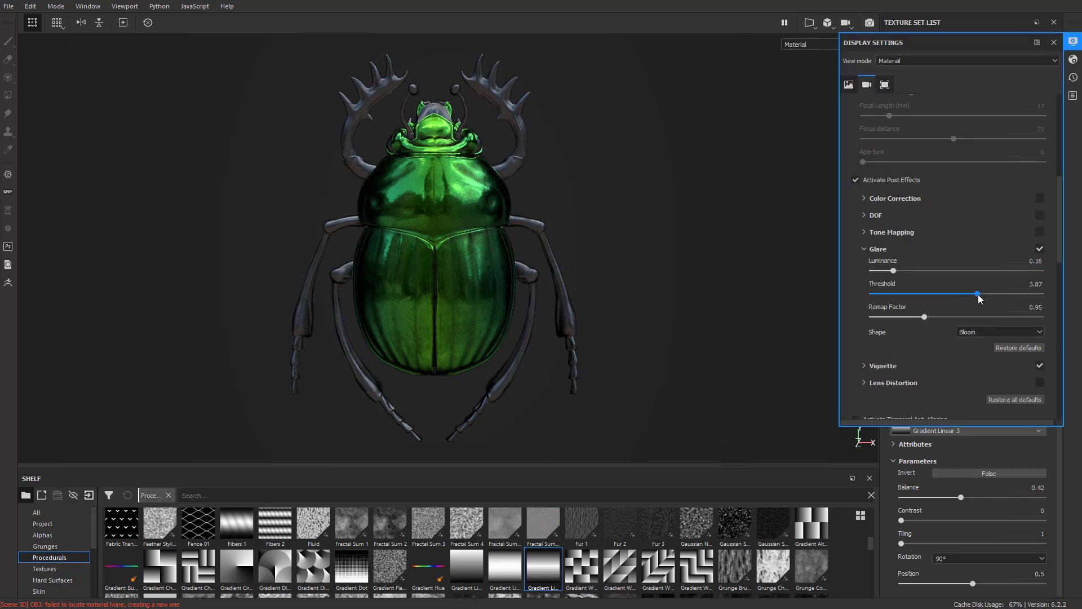
pyautogui.moveTo(979, 294); pyautogui.dragTo(977, 294)
pyautogui.moveTo(893, 271); pyautogui.dragTo(954, 271)
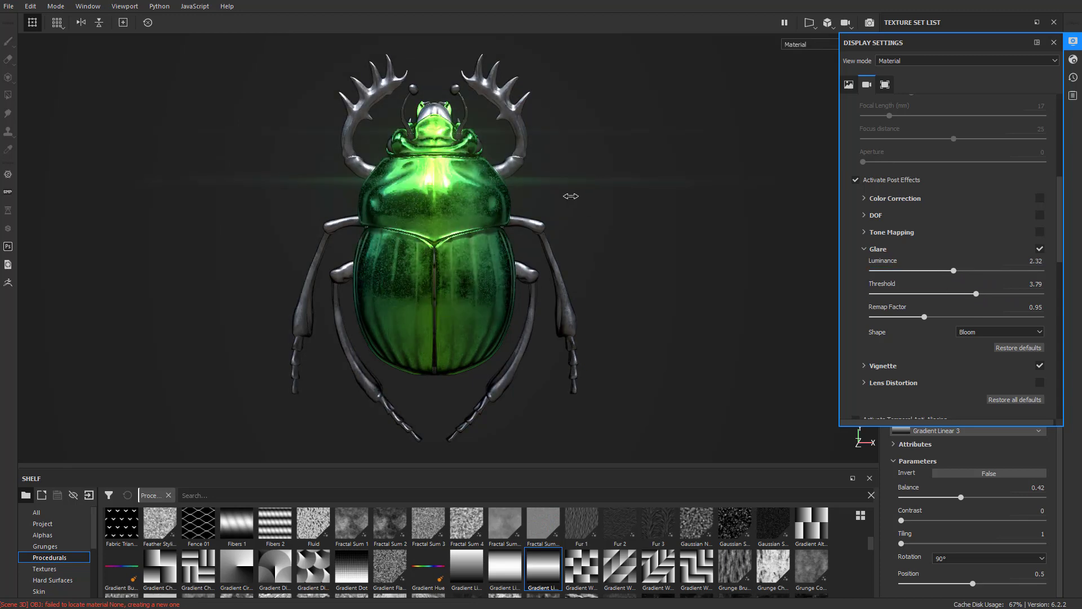
pyautogui.click(1054, 43)
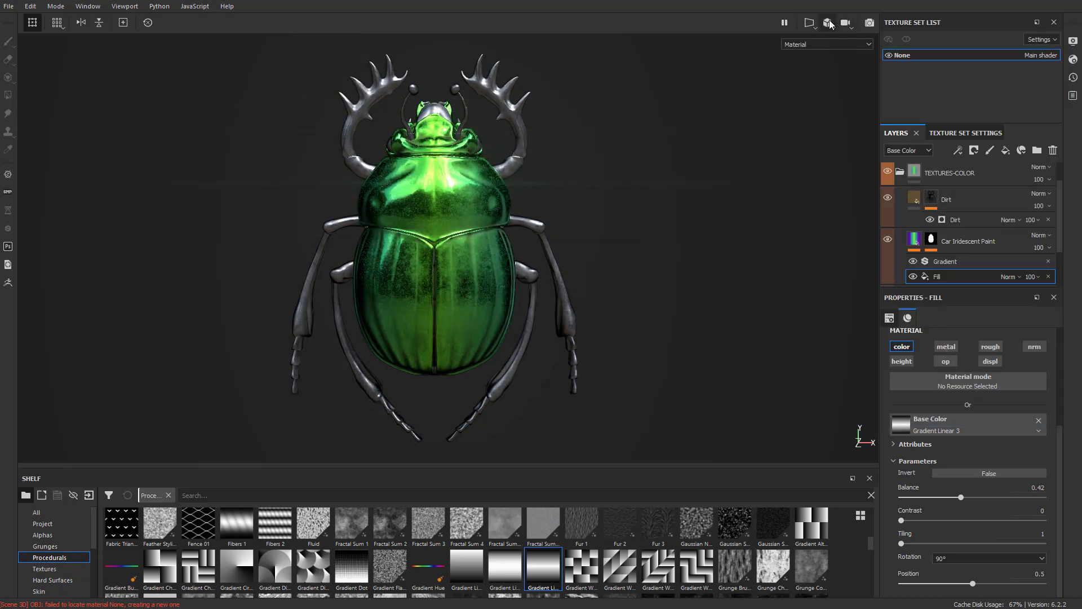
# Examine the beetle in the 2D texture view, return to the 3D view and hide all panels for an enlarged viewport
pyautogui.click(830, 24)
pyautogui.click(817, 69)
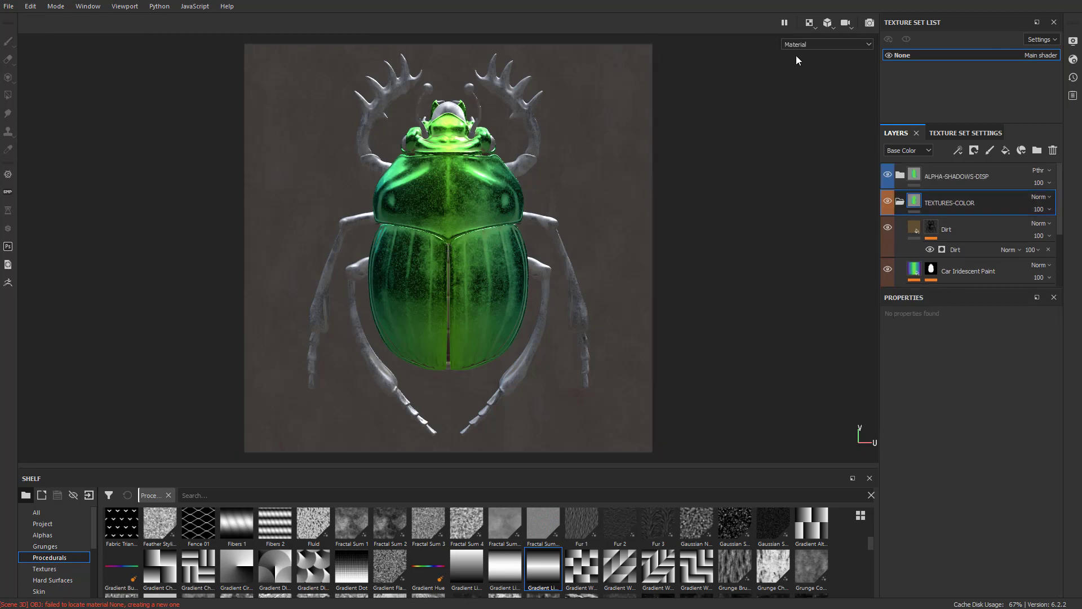
pyautogui.click(810, 23)
pyautogui.click(821, 54)
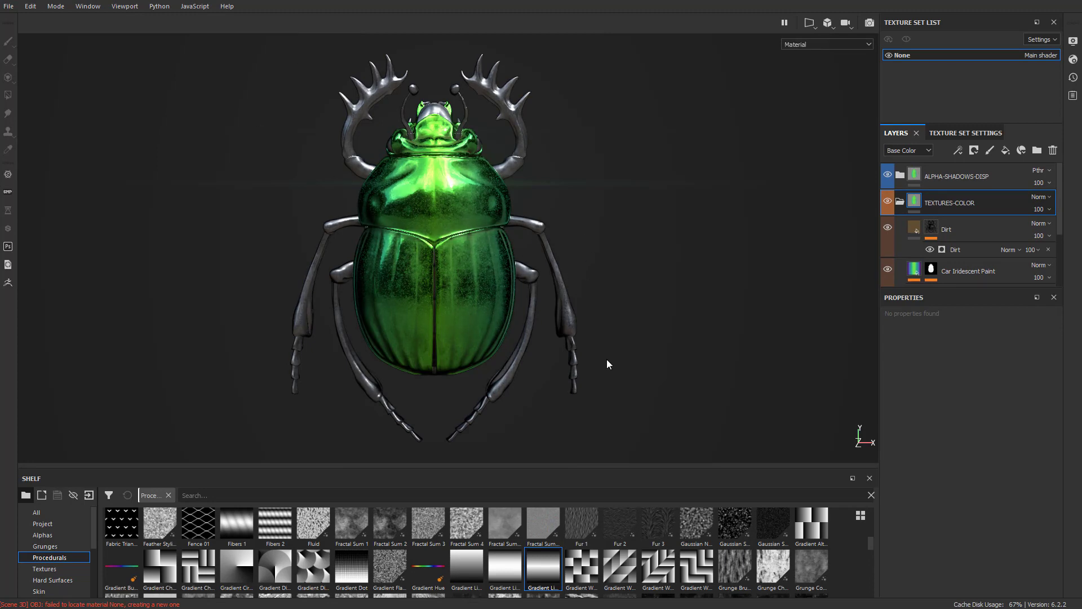
pyautogui.press('Tab')
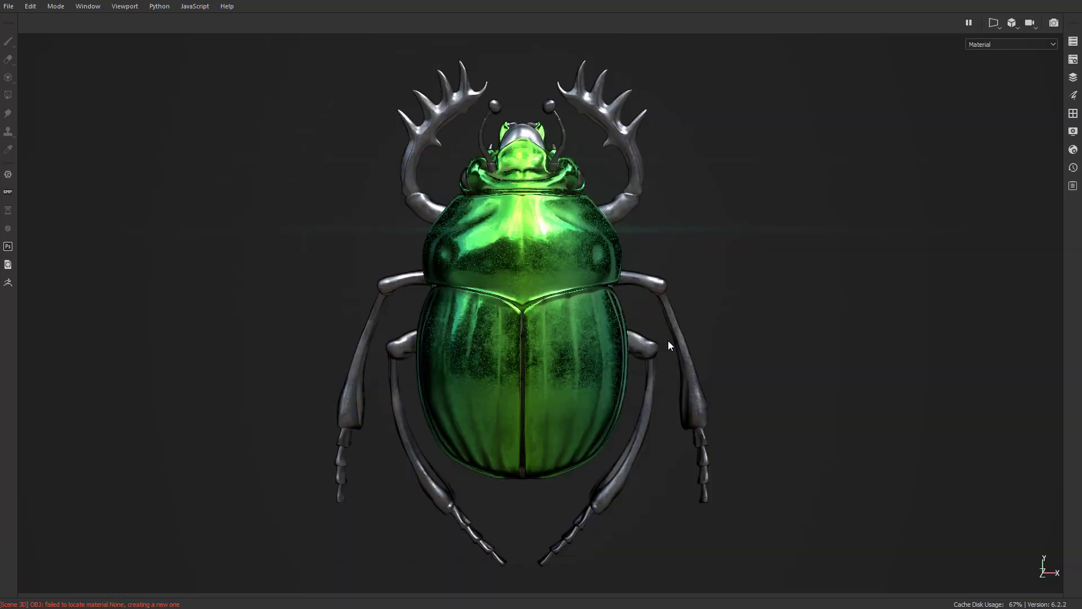